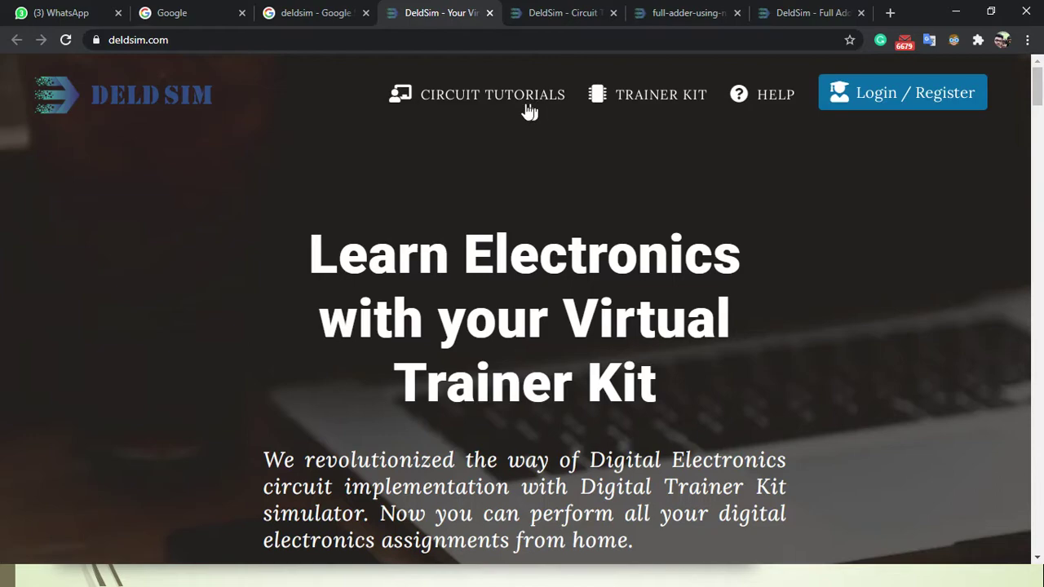
- Search the circuit tutorials list for "FULL" and show the circuit diagram for Full Adder Using NAND Gates
{"action": "left_click", "coordinate": [549, 14]}
{"action": "scroll", "coordinate": [433, 289], "scroll_direction": "up", "scroll_amount": 6}
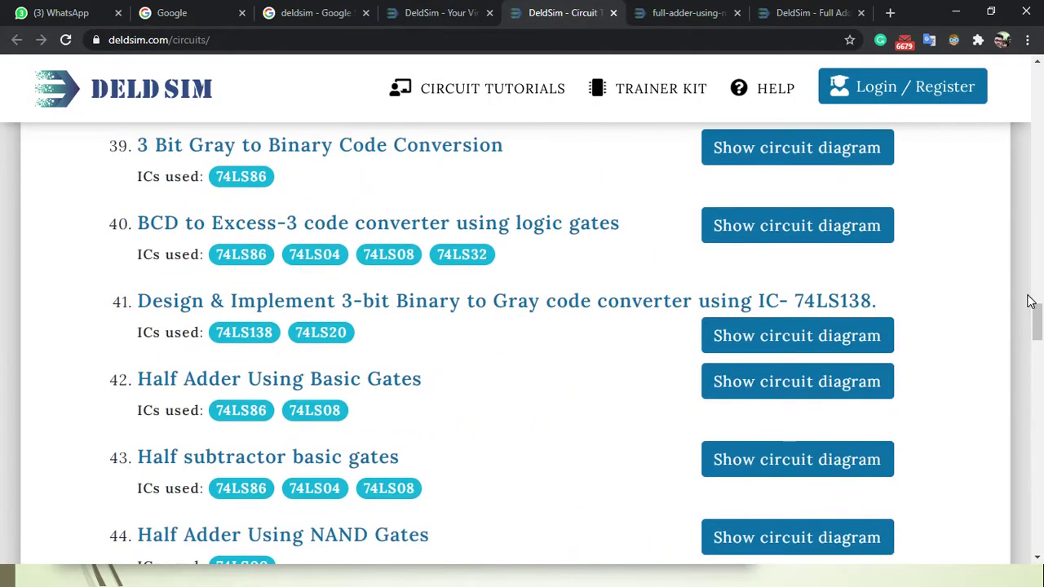
{"action": "scroll", "coordinate": [2, 236], "scroll_direction": "up", "scroll_amount": 2}
{"action": "scroll", "coordinate": [895, 206], "scroll_direction": "up", "scroll_amount": 20}
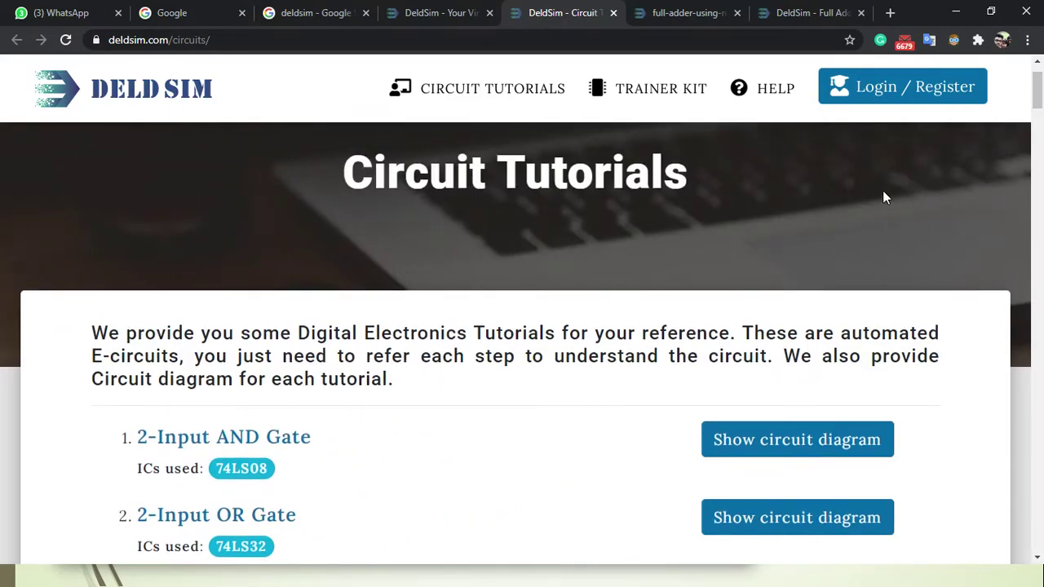
{"action": "key", "text": "ctrl+f"}
{"action": "type", "text": "FULL"}
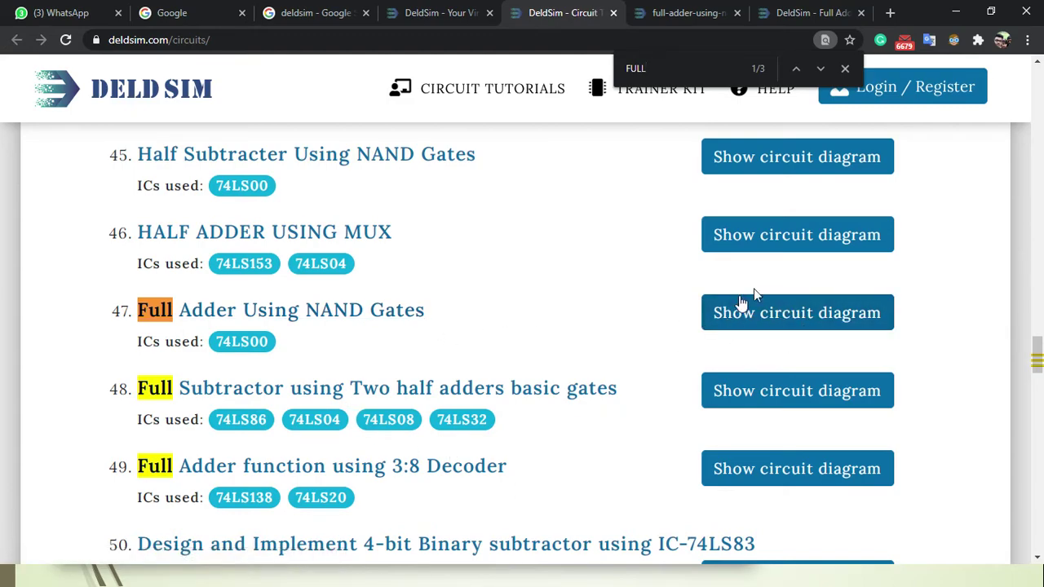
{"action": "left_click", "coordinate": [779, 317]}
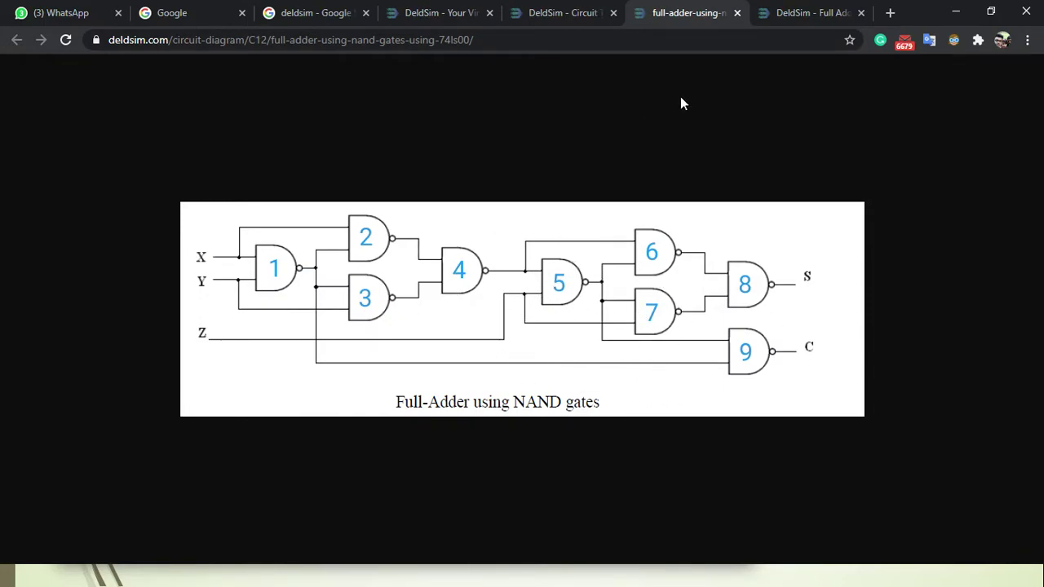
- Start the Full Adder Using NAND Gates tutorial and advance it to add three 74LS00 NAND ICs
{"action": "left_click", "coordinate": [536, 12]}
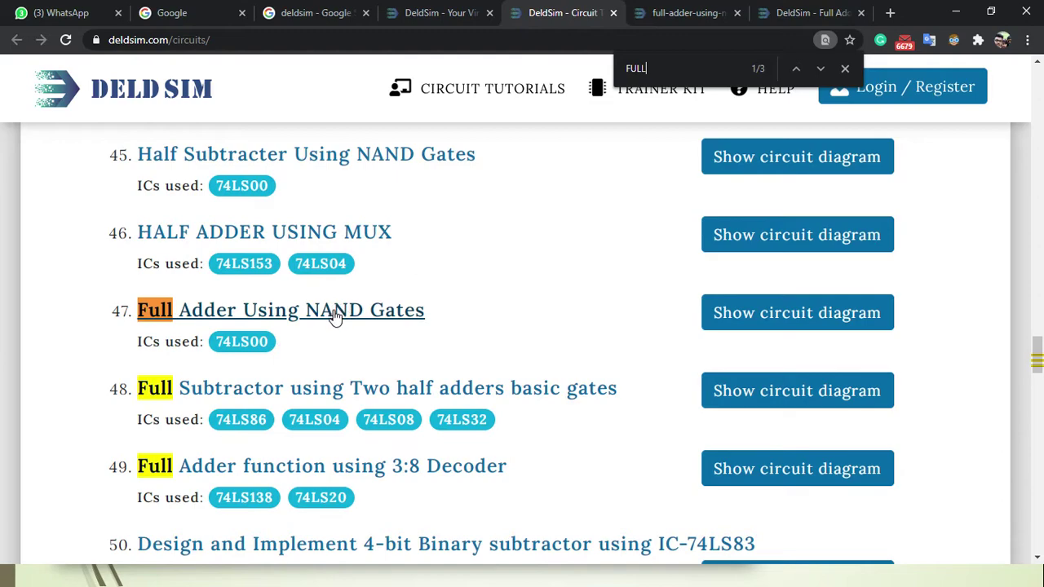
{"action": "left_click", "coordinate": [832, 12]}
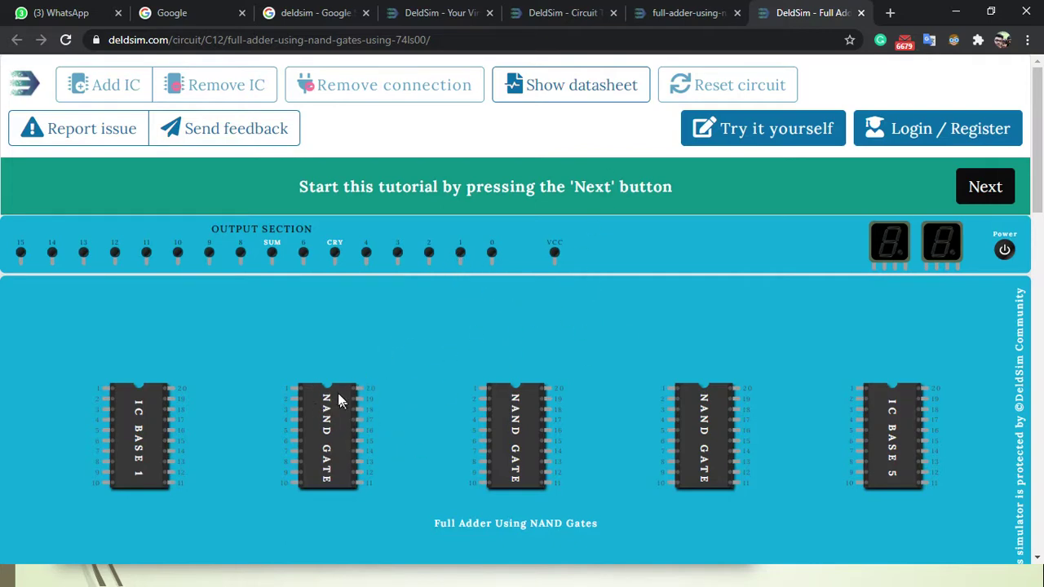
{"action": "left_click", "coordinate": [985, 193]}
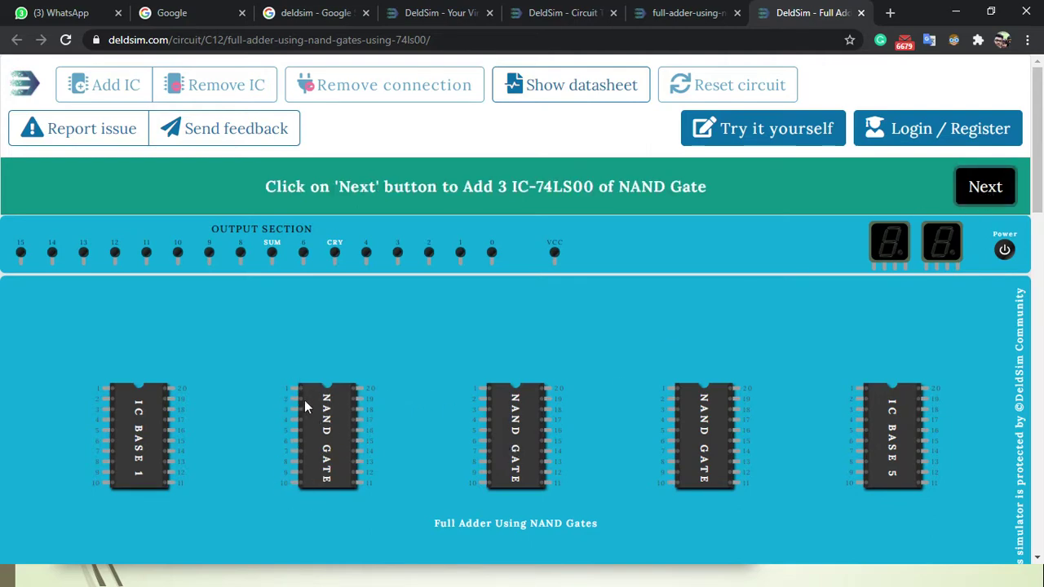
{"action": "left_click", "coordinate": [977, 180]}
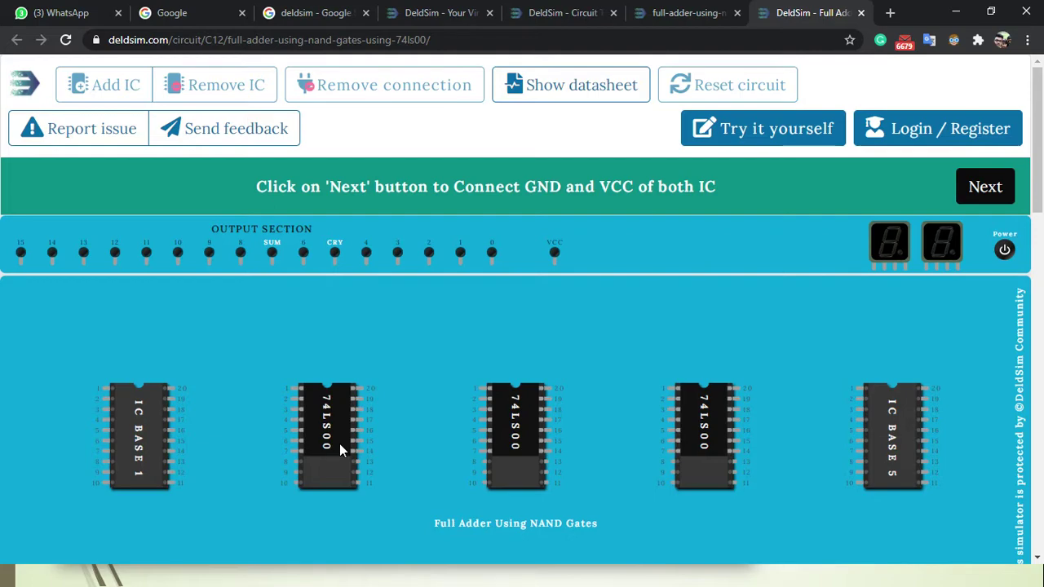
- Capture the first 74LS00 IC as a rectangular snip in Snipping Tool and enlarge the snip window
{"action": "key", "text": "super+t"}
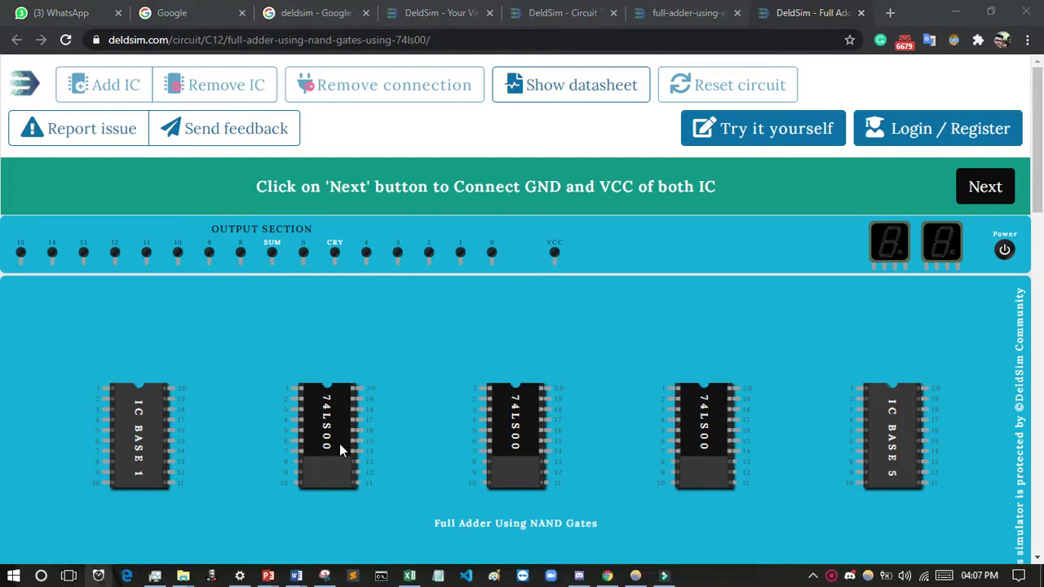
{"action": "right_click", "coordinate": [845, 575]}
{"action": "left_click", "coordinate": [848, 563]}
{"action": "scroll", "coordinate": [852, 550], "scroll_direction": "down", "scroll_amount": 1}
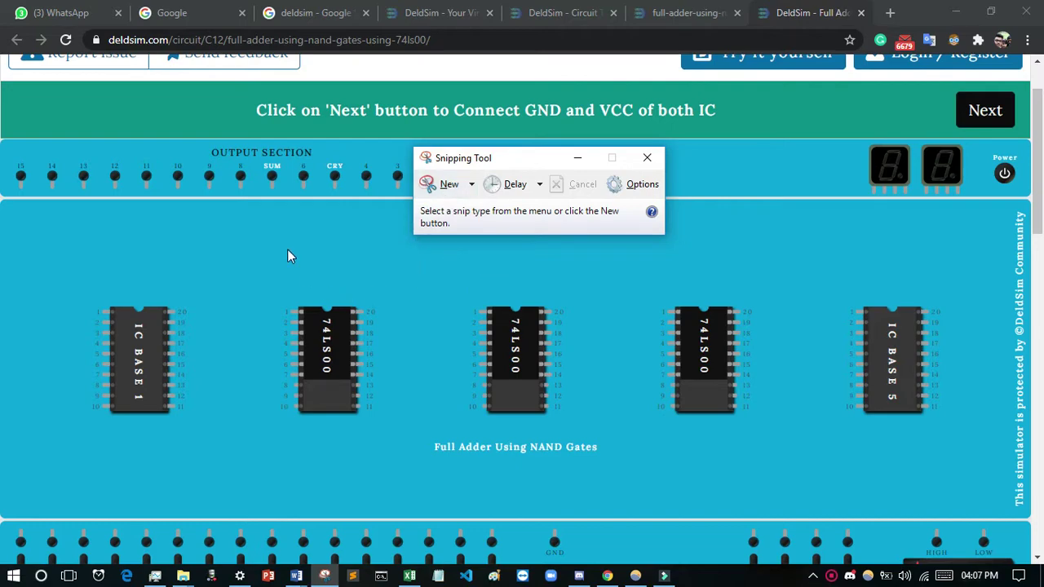
{"action": "left_click", "coordinate": [443, 186]}
{"action": "left_click_drag", "start_coordinate": [263, 286], "coordinate": [415, 461]}
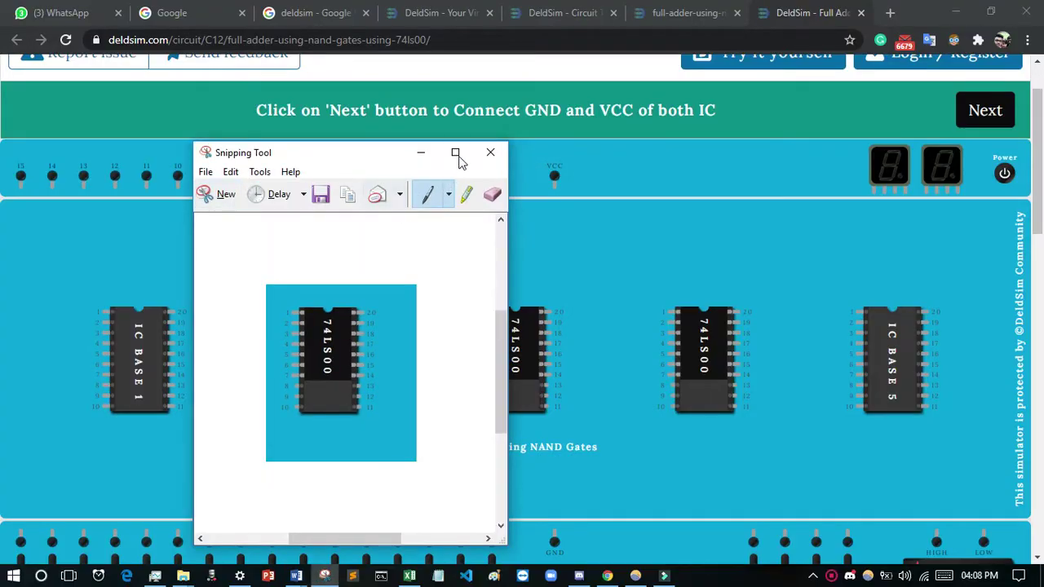
{"action": "left_click", "coordinate": [458, 158]}
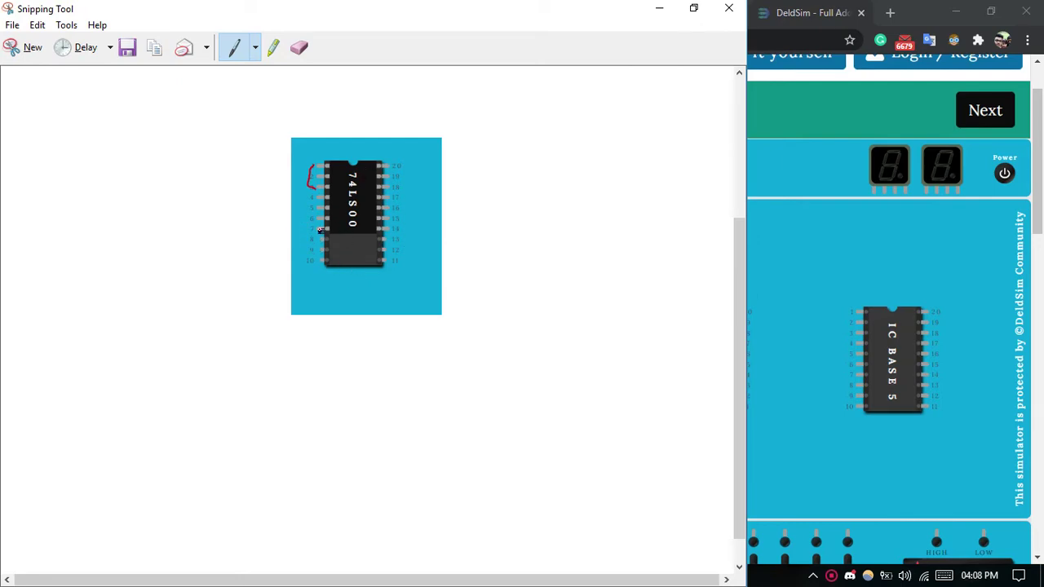
- Draw pen strokes on the IC snip from pin 7 downward, from pin 20 upward, around pins 4 to 6, and beside pin 17
{"action": "mouse_move", "coordinate": [310, 232]}
{"action": "left_mouse_down"}
{"action": "mouse_move", "coordinate": [292, 302]}
{"action": "mouse_move", "coordinate": [355, 336]}
{"action": "mouse_move", "coordinate": [370, 363]}
{"action": "left_mouse_up"}
{"action": "mouse_move", "coordinate": [390, 167]}
{"action": "left_mouse_down"}
{"action": "mouse_move", "coordinate": [409, 111]}
{"action": "mouse_move", "coordinate": [394, 62]}
{"action": "left_mouse_up"}
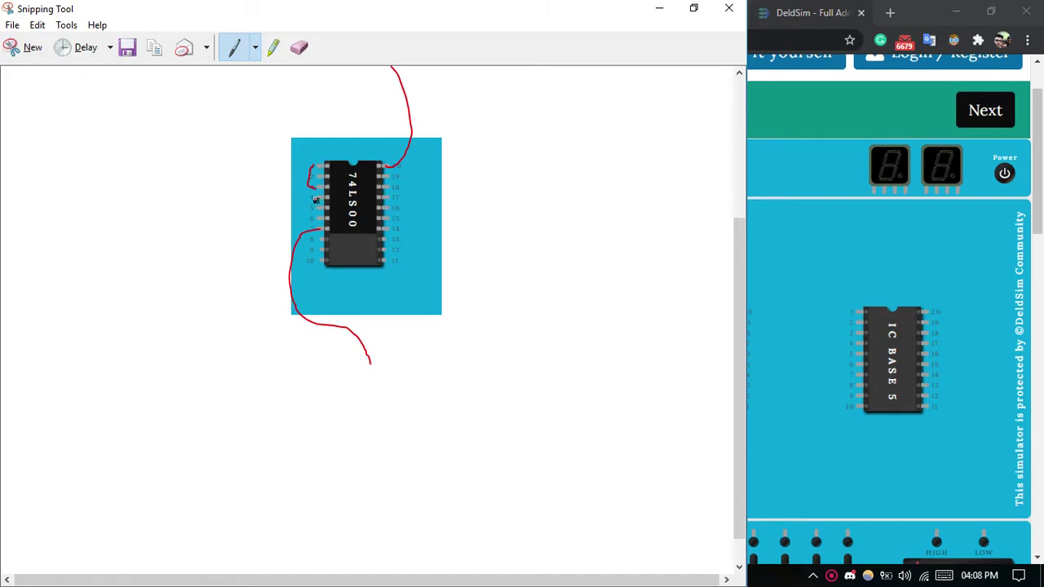
{"action": "left_click_drag", "start_coordinate": [305, 201], "coordinate": [323, 219]}
{"action": "left_click_drag", "start_coordinate": [402, 194], "coordinate": [434, 197]}
- Switch back to the DeldSim trainer kit and wire pin 7 of the first 74LS00 to GND
{"action": "left_click", "coordinate": [924, 10]}
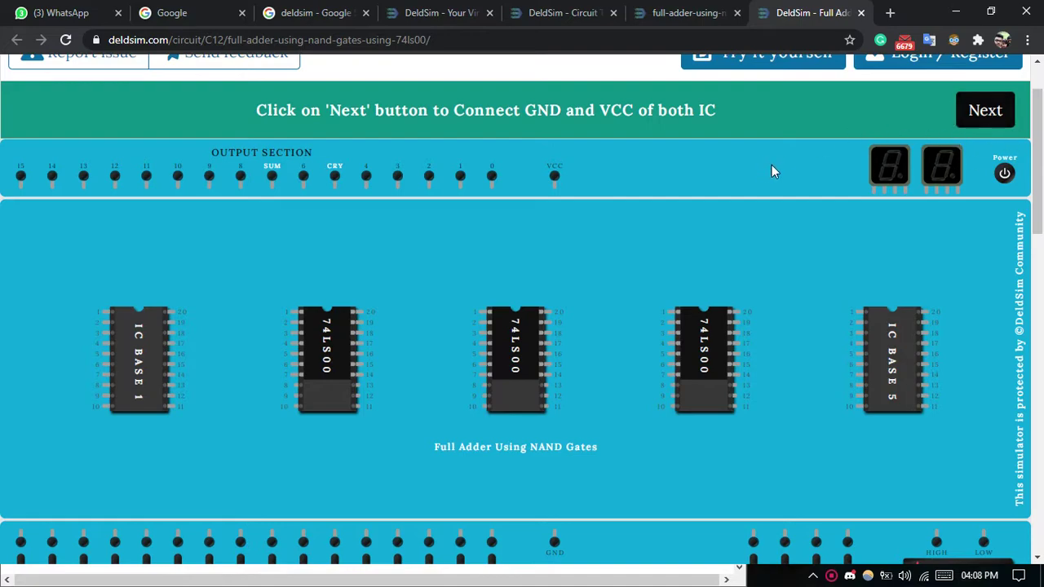
{"action": "scroll", "coordinate": [320, 210], "scroll_direction": "down", "scroll_amount": 1}
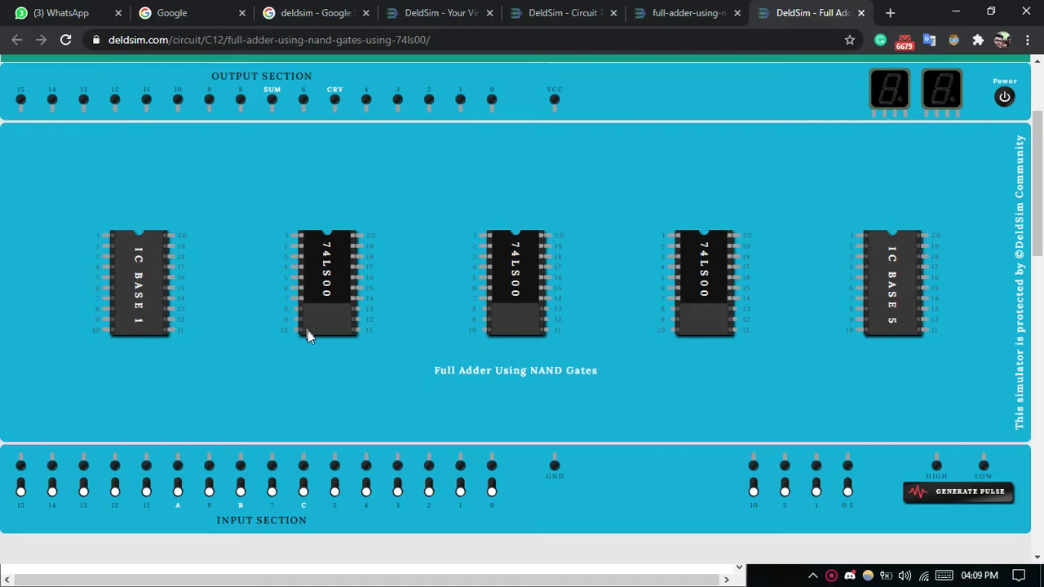
{"action": "mouse_move", "coordinate": [296, 304]}
{"action": "left_mouse_down"}
{"action": "mouse_move", "coordinate": [396, 432]}
{"action": "mouse_move", "coordinate": [557, 470]}
{"action": "left_mouse_up"}
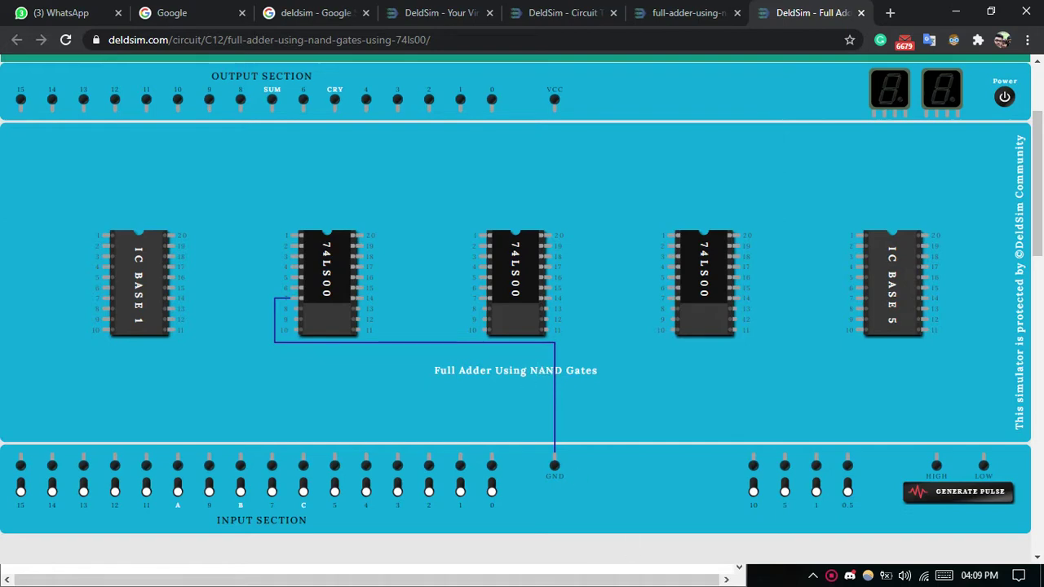
{"action": "left_click", "coordinate": [840, 569]}
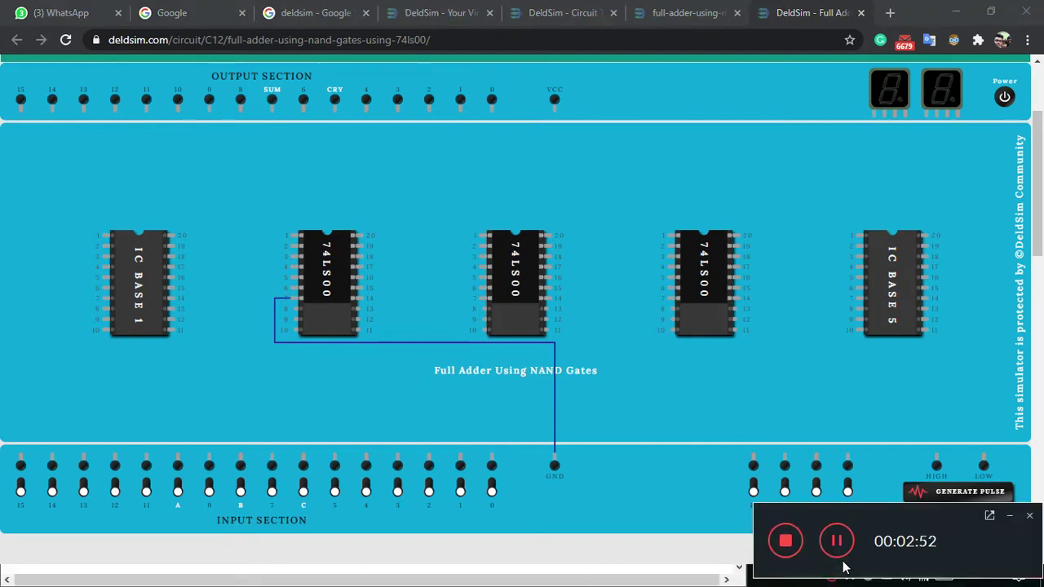
{"action": "left_click", "coordinate": [836, 541]}
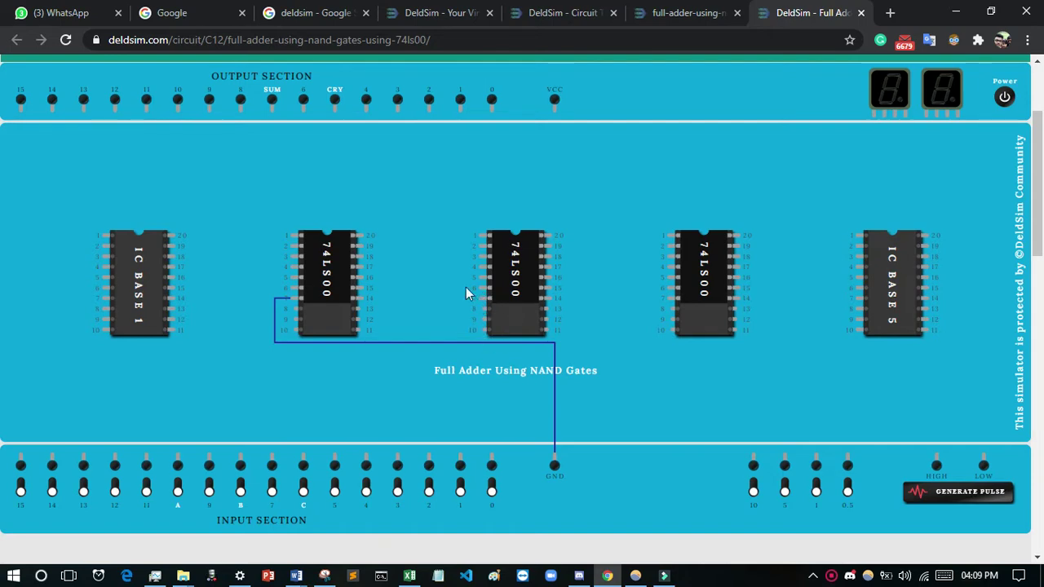
- Wire pin 7 of the second and third 74LS00 ICs to GND and pin 20 of all three ICs to VCC
{"action": "left_click_drag", "start_coordinate": [482, 299], "coordinate": [554, 465]}
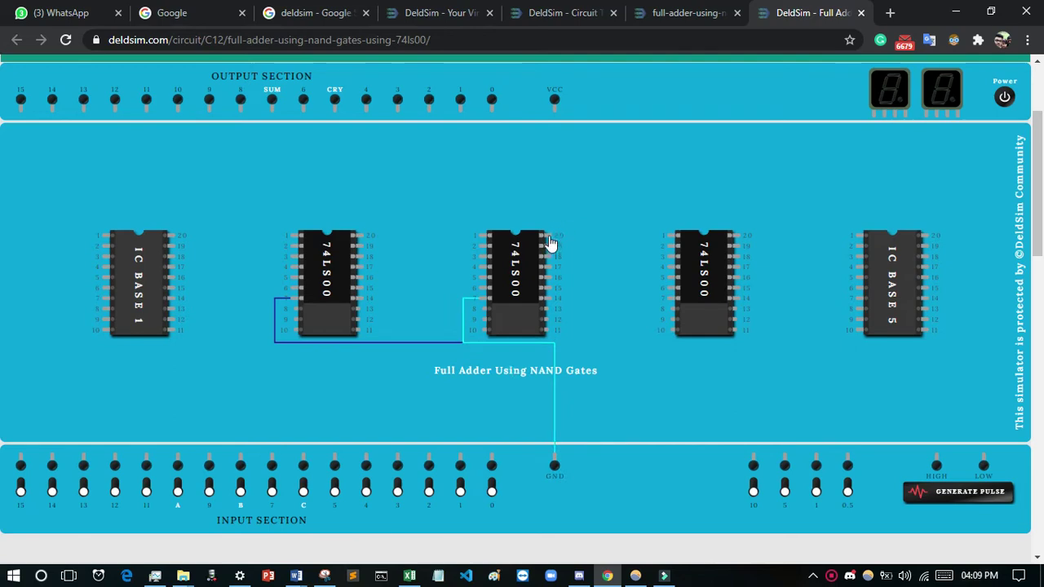
{"action": "left_click_drag", "start_coordinate": [555, 236], "coordinate": [554, 100]}
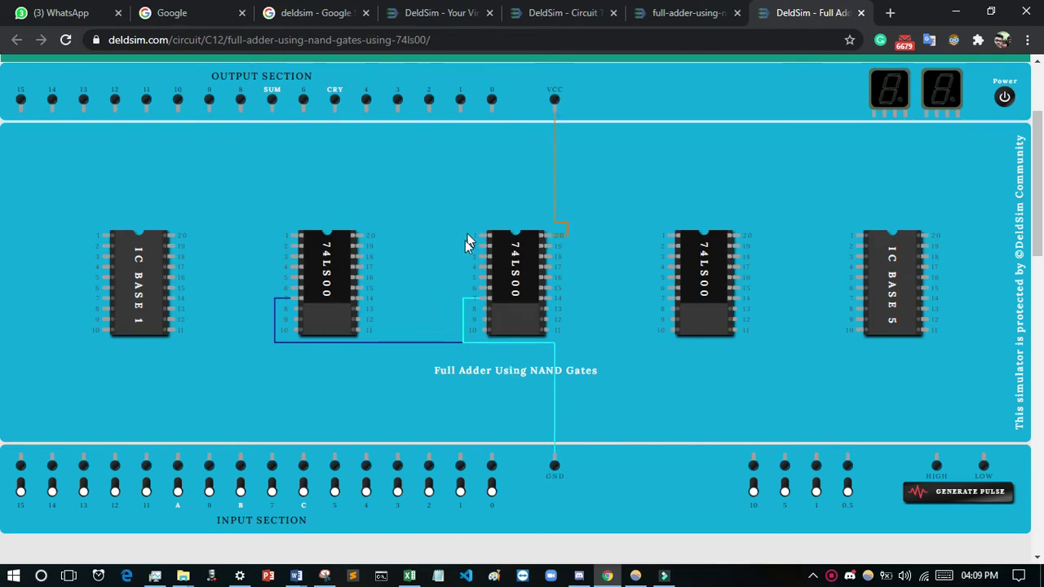
{"action": "left_click_drag", "start_coordinate": [364, 242], "coordinate": [554, 101]}
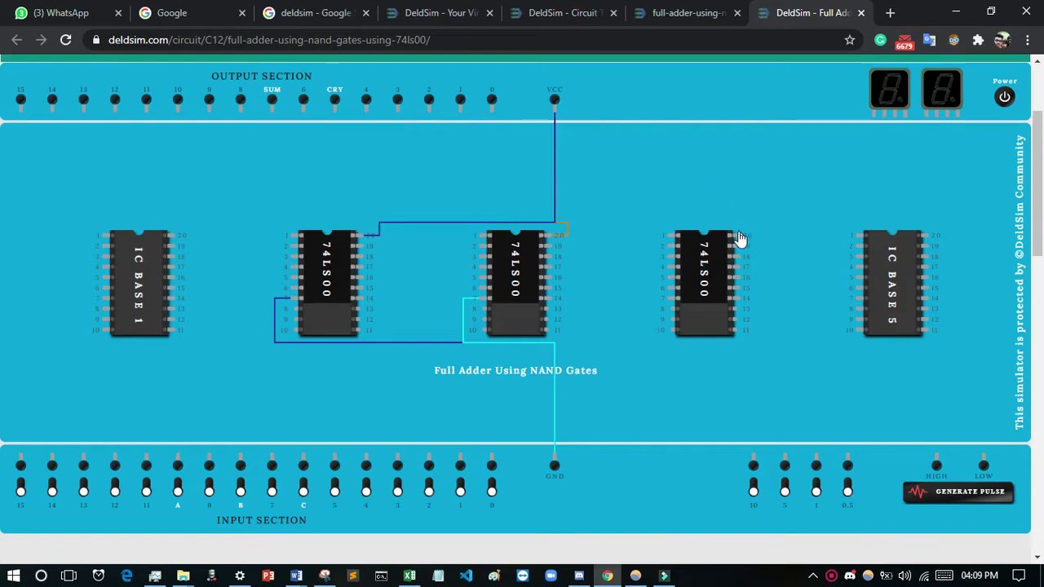
{"action": "left_click_drag", "start_coordinate": [740, 237], "coordinate": [554, 101]}
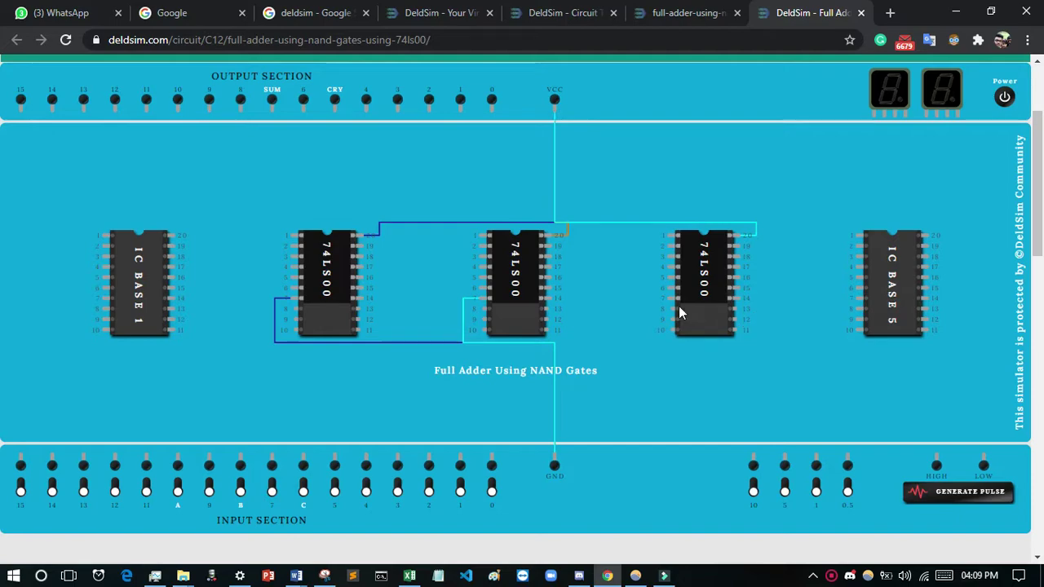
{"action": "left_click_drag", "start_coordinate": [670, 299], "coordinate": [554, 462]}
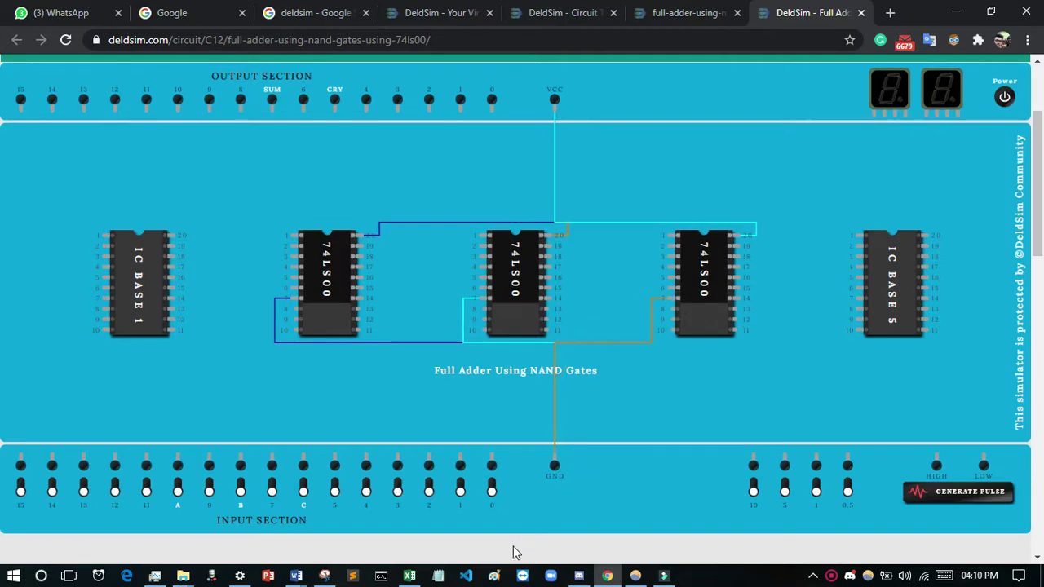
- Switch to the full-adder diagram in Snipping Tool, tick inputs X and Y and gate 1, and write A beside X
{"action": "left_click", "coordinate": [693, 12]}
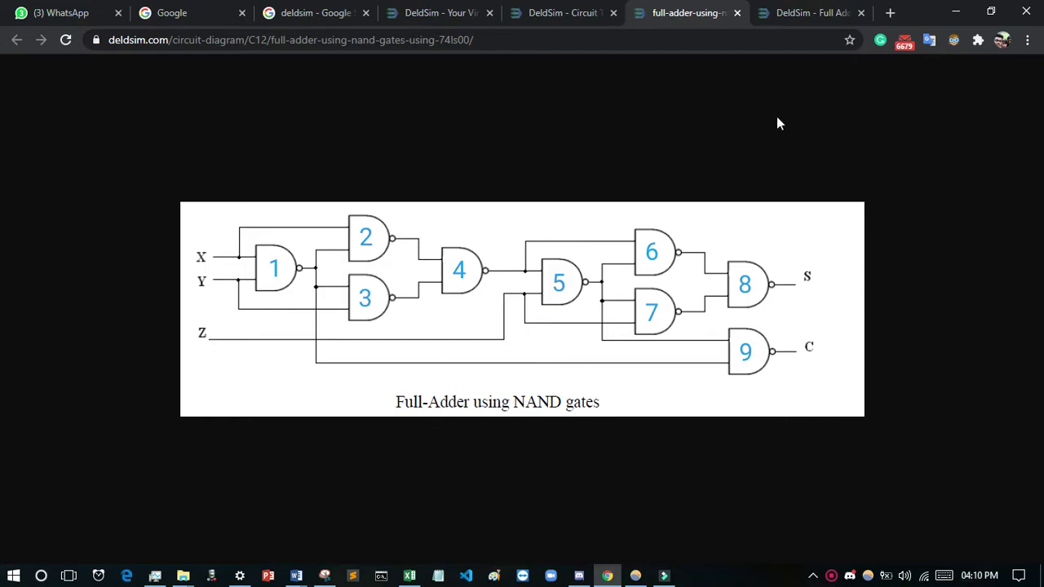
{"action": "left_click", "coordinate": [796, 12]}
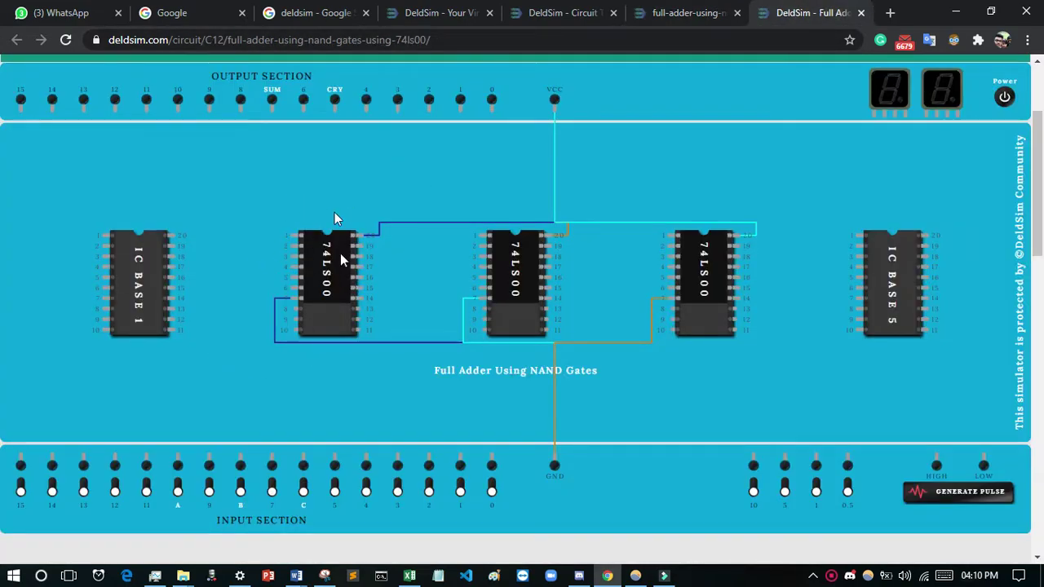
{"action": "left_click", "coordinate": [324, 575]}
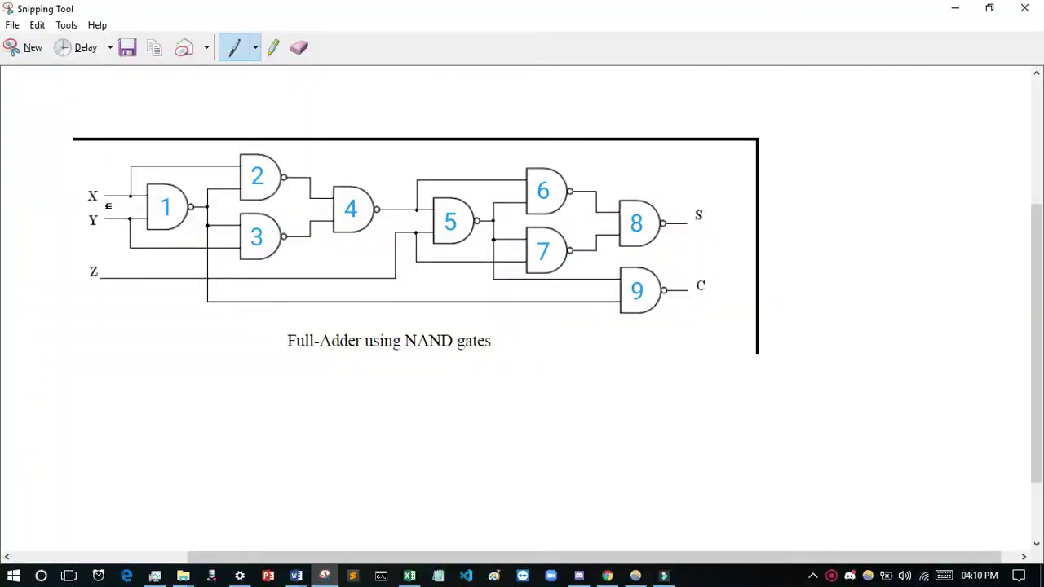
{"action": "left_click_drag", "start_coordinate": [86, 186], "coordinate": [107, 178]}
{"action": "mouse_move", "coordinate": [81, 217]}
{"action": "left_mouse_down"}
{"action": "mouse_move", "coordinate": [109, 220]}
{"action": "mouse_move", "coordinate": [186, 178]}
{"action": "left_mouse_up"}
{"action": "left_click_drag", "start_coordinate": [149, 188], "coordinate": [196, 170]}
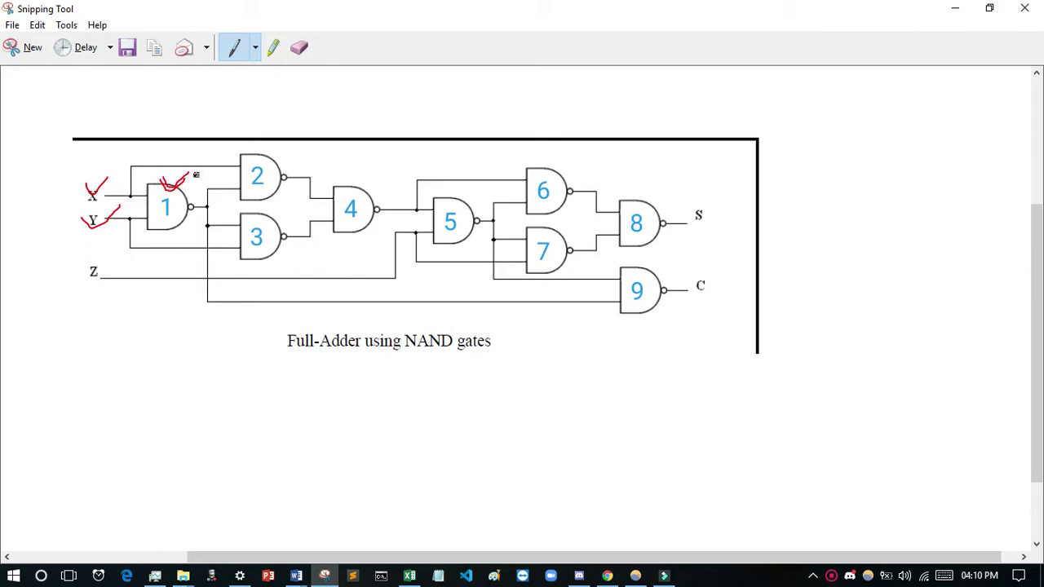
{"action": "mouse_move", "coordinate": [45, 217]}
{"action": "left_mouse_down"}
{"action": "mouse_move", "coordinate": [60, 177]}
{"action": "mouse_move", "coordinate": [61, 203]}
{"action": "left_mouse_up"}
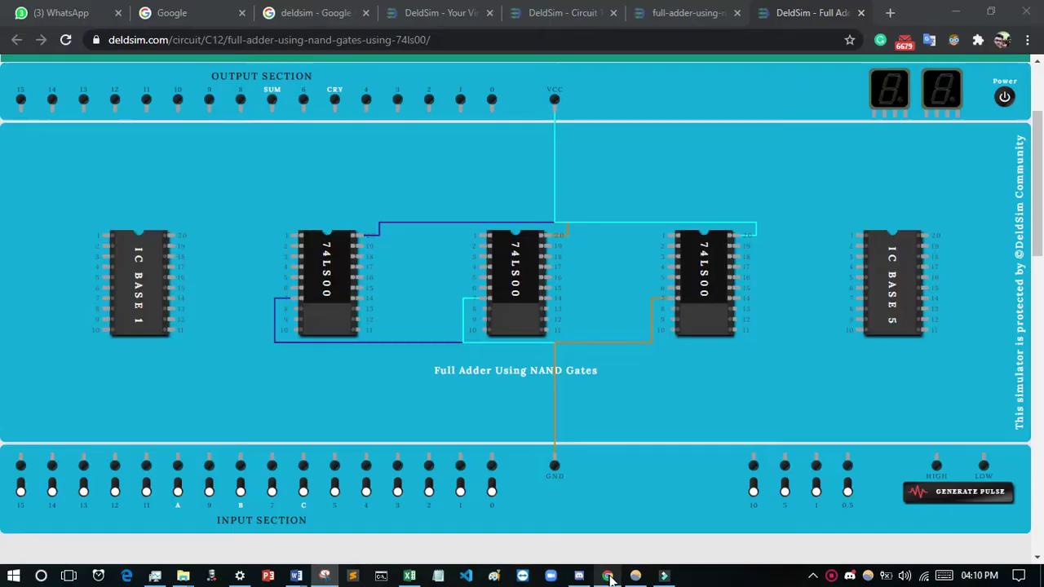
- Trace the X and Y input lines into gate 1 on the diagram snip with the pen
{"action": "left_click", "coordinate": [608, 576]}
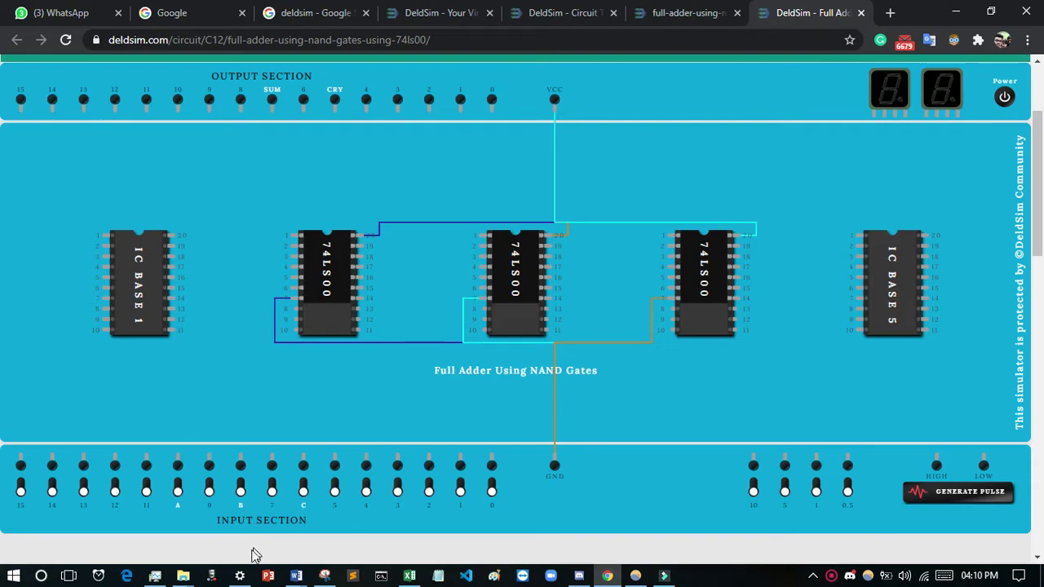
{"action": "left_click", "coordinate": [324, 576]}
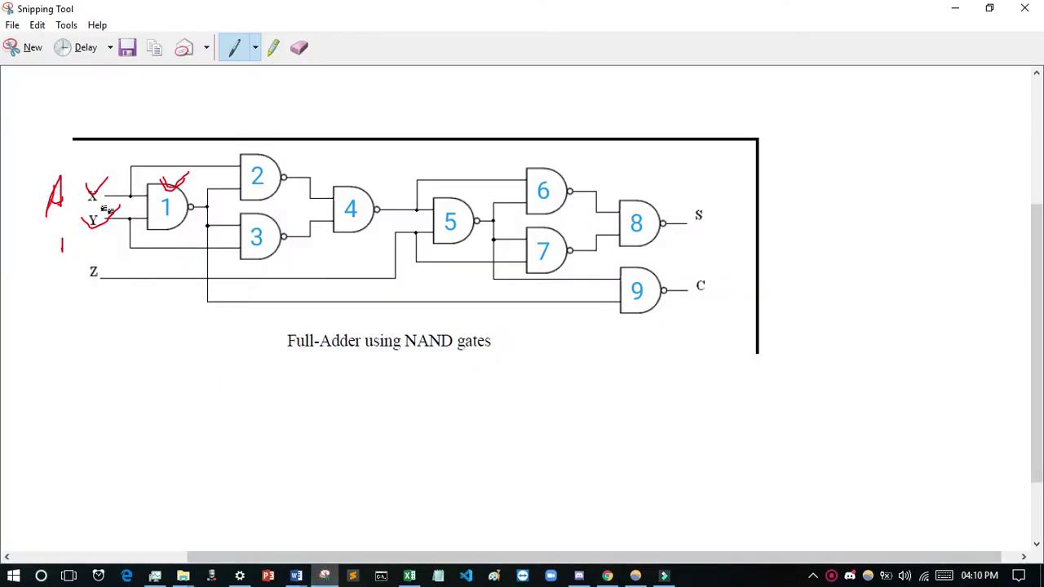
{"action": "left_click_drag", "start_coordinate": [112, 199], "coordinate": [135, 196]}
{"action": "mouse_move", "coordinate": [93, 199]}
{"action": "left_mouse_down"}
{"action": "mouse_move", "coordinate": [136, 190]}
{"action": "mouse_move", "coordinate": [121, 220]}
{"action": "mouse_move", "coordinate": [152, 210]}
{"action": "left_mouse_up"}
- Switch to the DeldSim trainer kit and wire the first 74LS00's pin 1 to input A and pin 2 to input B
{"action": "left_click", "coordinate": [607, 576]}
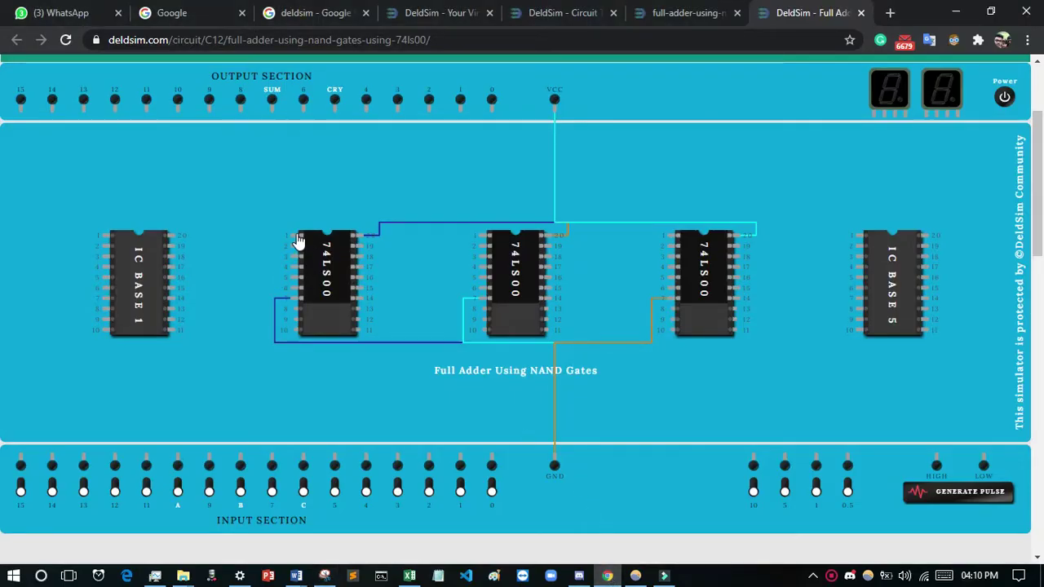
{"action": "left_click_drag", "start_coordinate": [290, 236], "coordinate": [178, 464]}
{"action": "left_click_drag", "start_coordinate": [241, 464], "coordinate": [292, 253]}
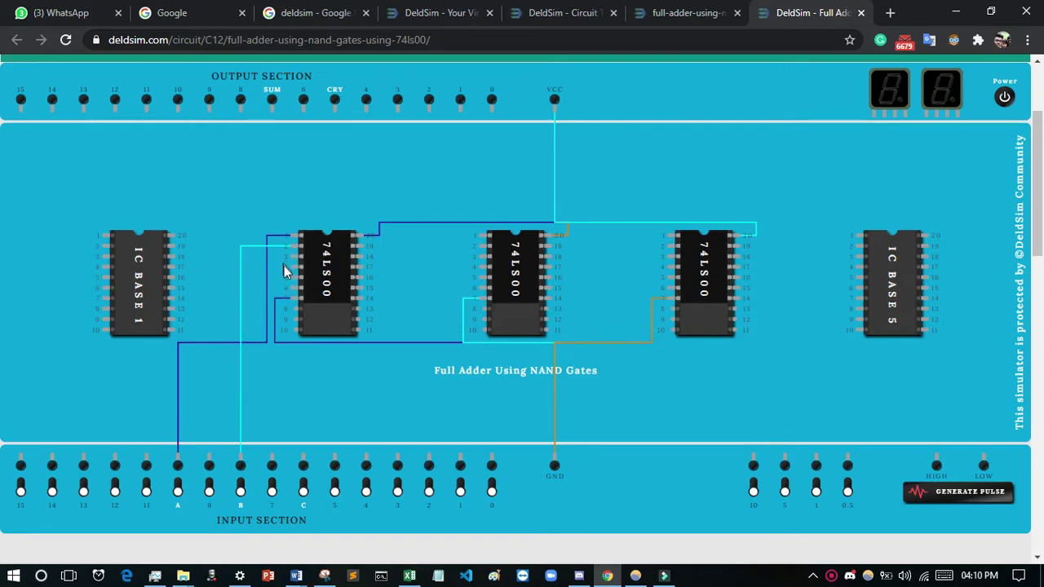
- Return to the diagram in Snipping Tool, trace gate 1's output line, and tick gates 1 and 2
{"action": "left_click", "coordinate": [325, 575]}
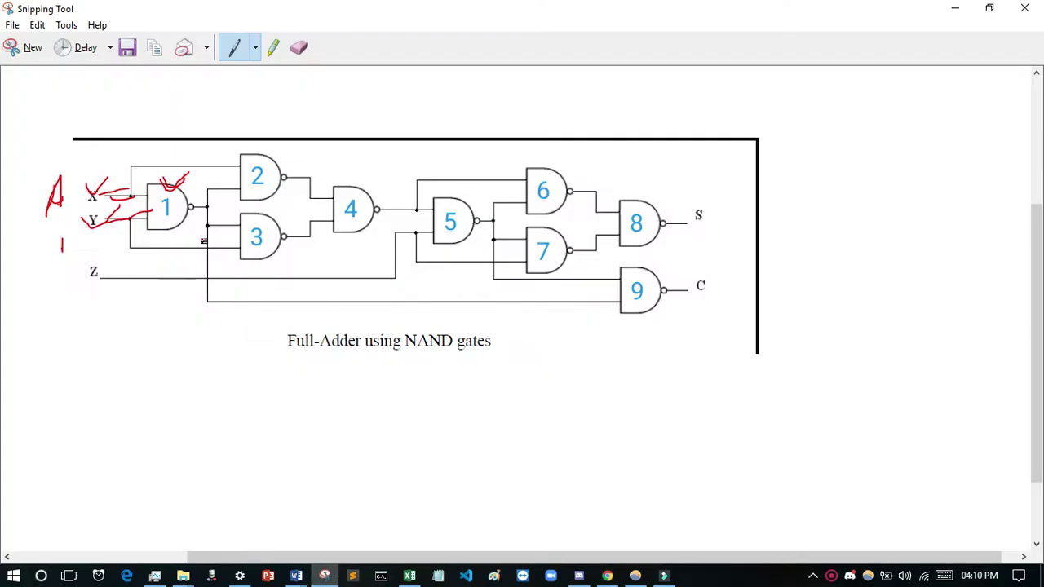
{"action": "left_click_drag", "start_coordinate": [209, 206], "coordinate": [201, 235]}
{"action": "mouse_move", "coordinate": [167, 194]}
{"action": "left_mouse_down"}
{"action": "mouse_move", "coordinate": [202, 172]}
{"action": "mouse_move", "coordinate": [214, 152]}
{"action": "mouse_move", "coordinate": [251, 161]}
{"action": "mouse_move", "coordinate": [359, 125]}
{"action": "left_mouse_up"}
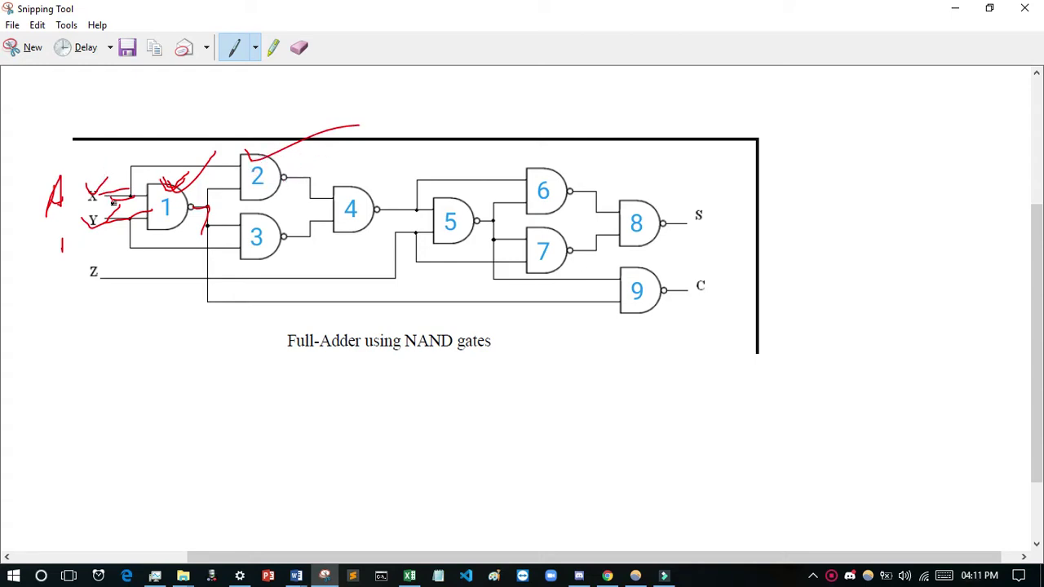
- Erase the marks around gate 1, trace X into gate 2, and switch to DeldSim to wire the first 74LS00's pin 4 to input A
{"action": "left_click", "coordinate": [299, 47]}
{"action": "mouse_move", "coordinate": [147, 217]}
{"action": "left_mouse_down"}
{"action": "mouse_move", "coordinate": [81, 208]}
{"action": "mouse_move", "coordinate": [177, 174]}
{"action": "left_mouse_up"}
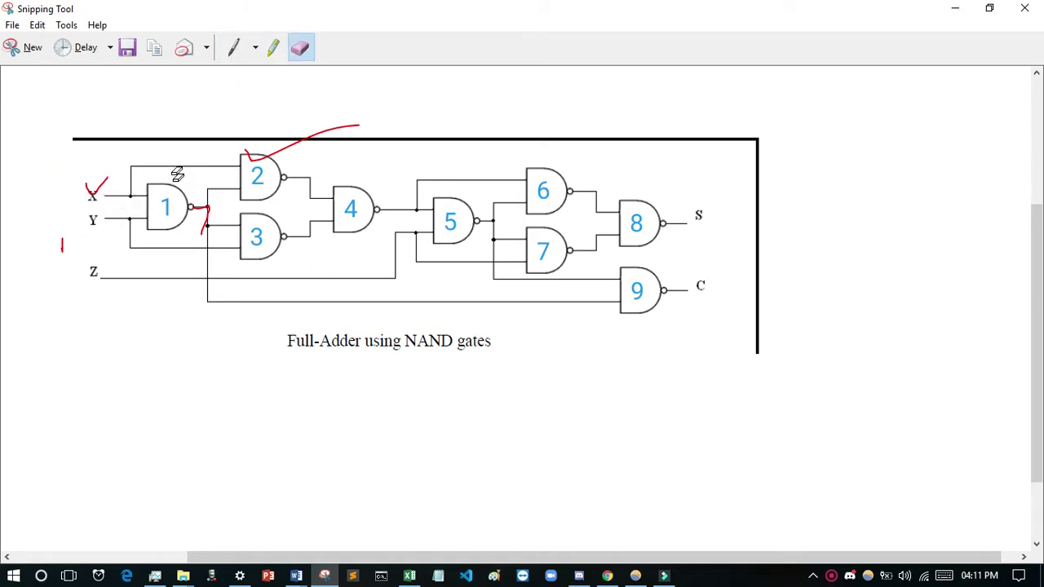
{"action": "left_click", "coordinate": [234, 48]}
{"action": "mouse_move", "coordinate": [89, 205]}
{"action": "left_mouse_down"}
{"action": "mouse_move", "coordinate": [139, 149]}
{"action": "mouse_move", "coordinate": [227, 165]}
{"action": "left_mouse_up"}
{"action": "left_click", "coordinate": [618, 576]}
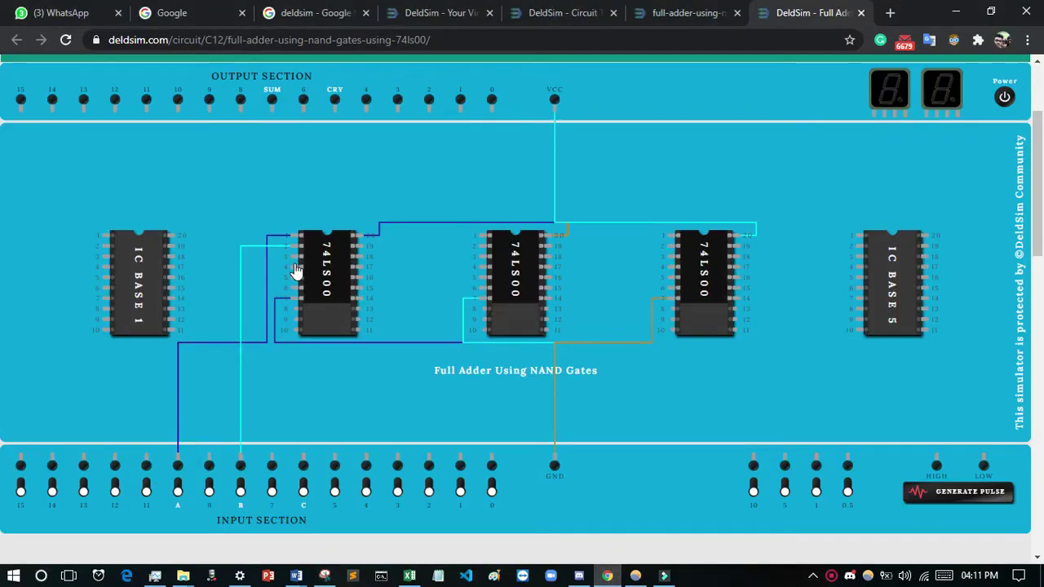
{"action": "left_click_drag", "start_coordinate": [296, 270], "coordinate": [181, 459]}
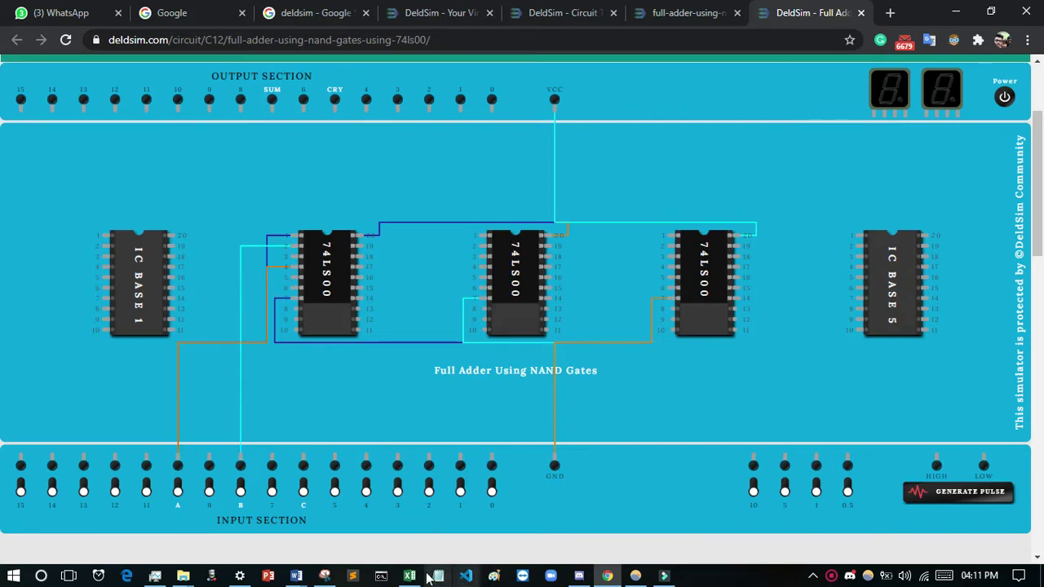
- Trace gate 1's output into gate 2 on the Snipping Tool diagram, and wire the first 74LS00's pin 3 to pin 5 in DeldSim
{"action": "left_click", "coordinate": [325, 576]}
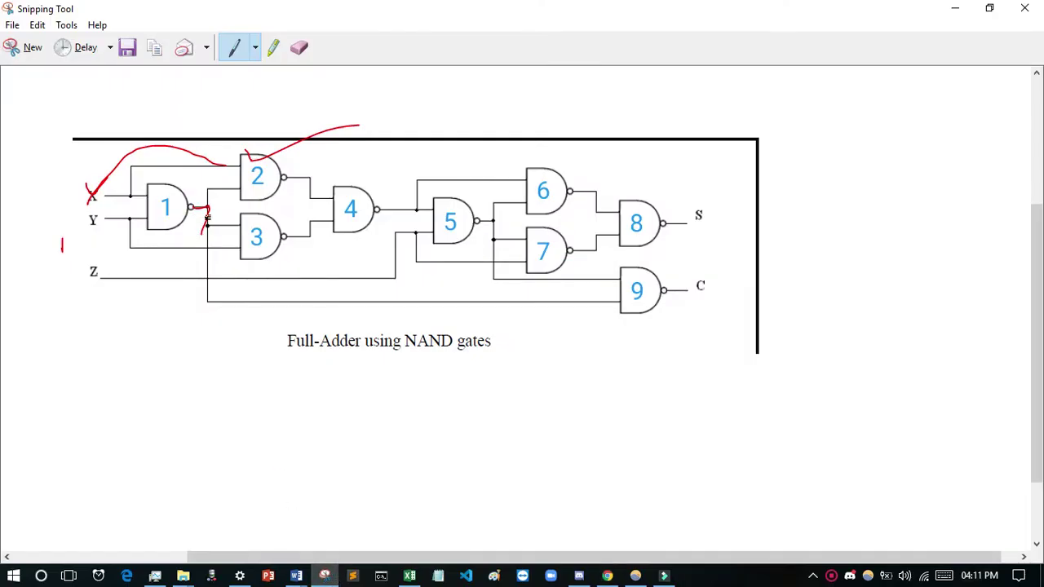
{"action": "left_click_drag", "start_coordinate": [198, 210], "coordinate": [205, 214]}
{"action": "left_click_drag", "start_coordinate": [161, 188], "coordinate": [205, 171]}
{"action": "mouse_move", "coordinate": [163, 187]}
{"action": "left_mouse_down"}
{"action": "mouse_move", "coordinate": [204, 182]}
{"action": "mouse_move", "coordinate": [198, 215]}
{"action": "mouse_move", "coordinate": [221, 189]}
{"action": "left_mouse_up"}
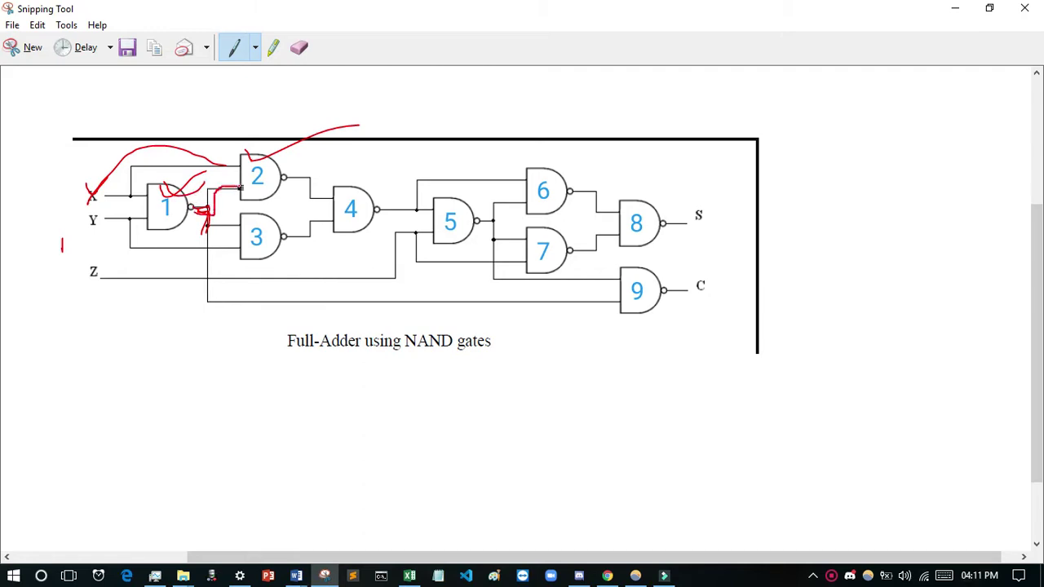
{"action": "left_click", "coordinate": [608, 576]}
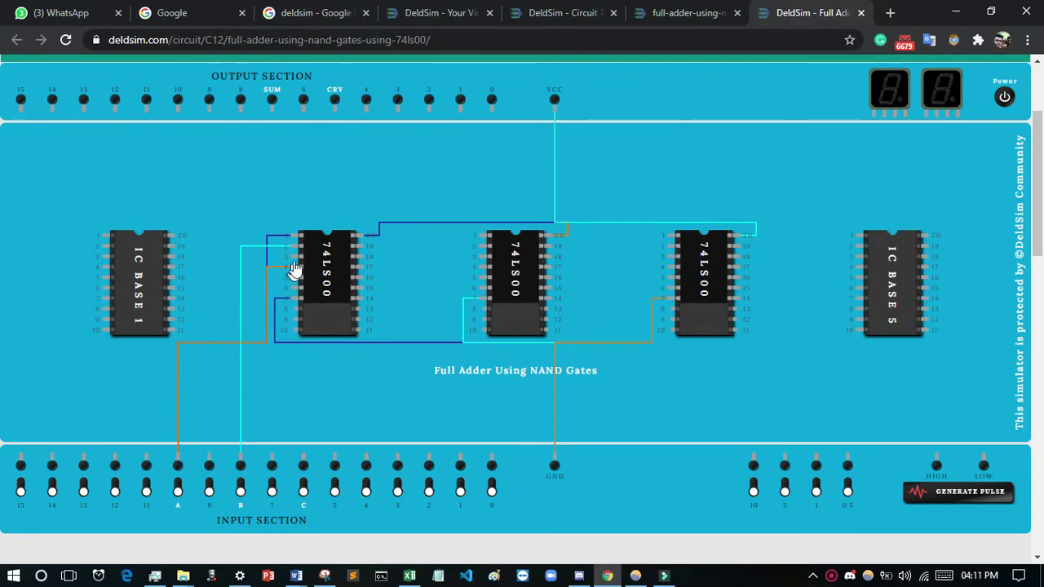
{"action": "left_click_drag", "start_coordinate": [287, 281], "coordinate": [294, 277]}
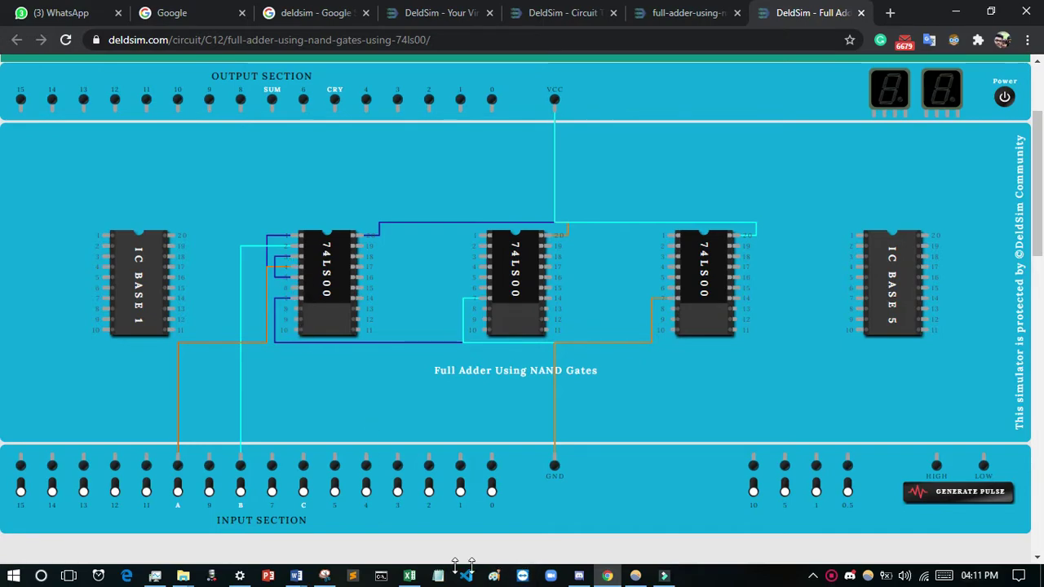
- Return to the diagram in Snipping Tool, trace gate 2's output toward gate 4, and tick gate 3
{"action": "left_click", "coordinate": [325, 576]}
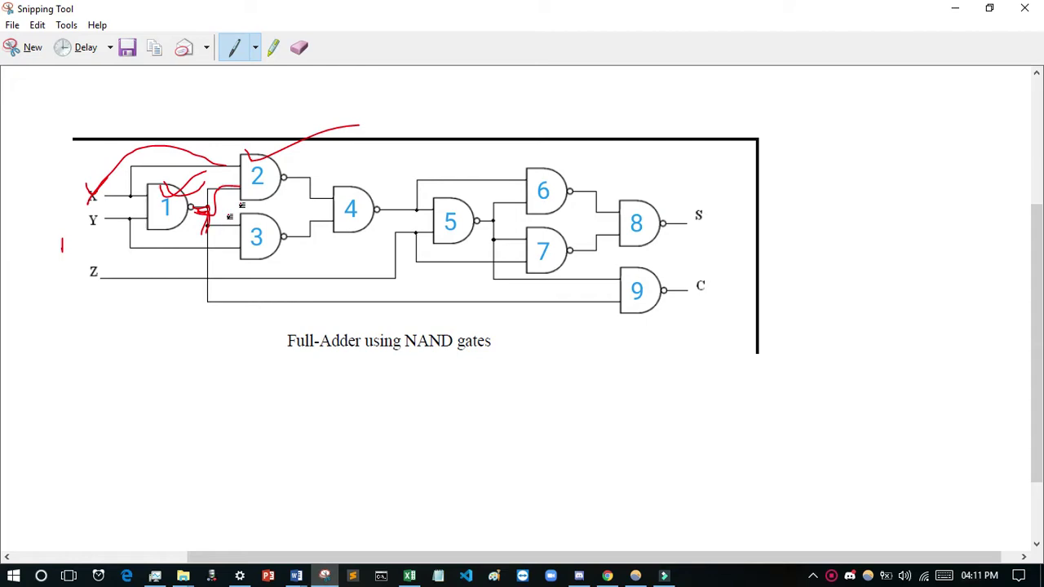
{"action": "left_click_drag", "start_coordinate": [304, 186], "coordinate": [309, 200]}
{"action": "mouse_move", "coordinate": [291, 176]}
{"action": "left_mouse_down"}
{"action": "mouse_move", "coordinate": [314, 183]}
{"action": "mouse_move", "coordinate": [316, 199]}
{"action": "mouse_move", "coordinate": [299, 187]}
{"action": "left_mouse_up"}
{"action": "mouse_move", "coordinate": [254, 216]}
{"action": "left_mouse_down"}
{"action": "mouse_move", "coordinate": [290, 217]}
{"action": "mouse_move", "coordinate": [275, 221]}
{"action": "mouse_move", "coordinate": [282, 236]}
{"action": "mouse_move", "coordinate": [320, 232]}
{"action": "left_mouse_up"}
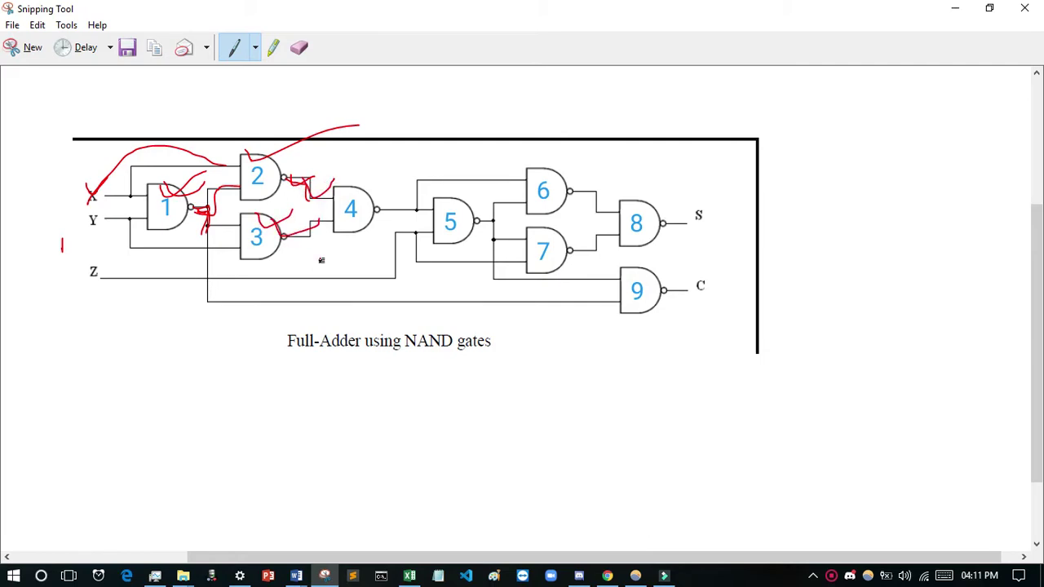
{"action": "left_click", "coordinate": [608, 576]}
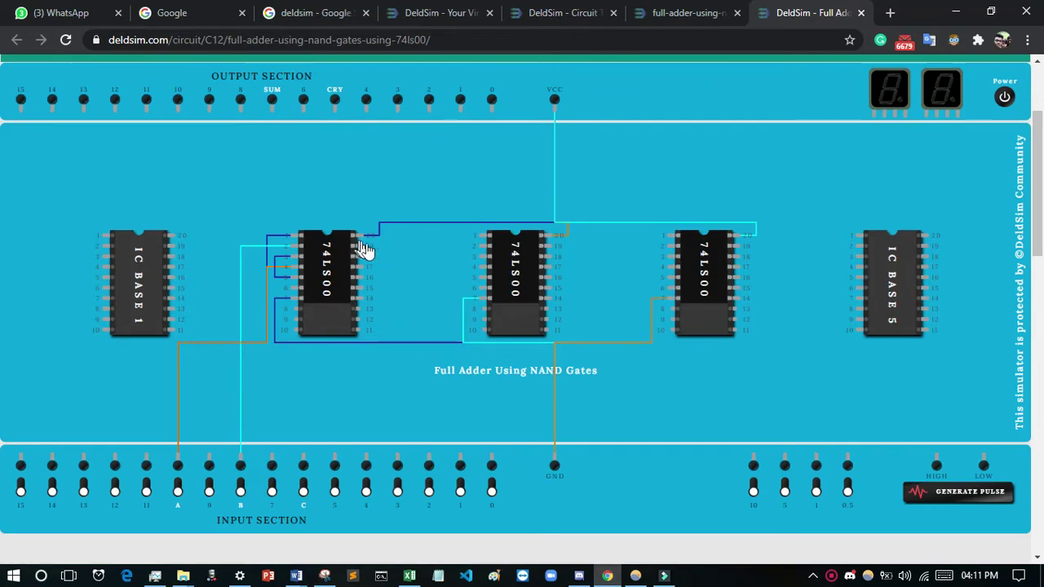
{"action": "left_click", "coordinate": [325, 576]}
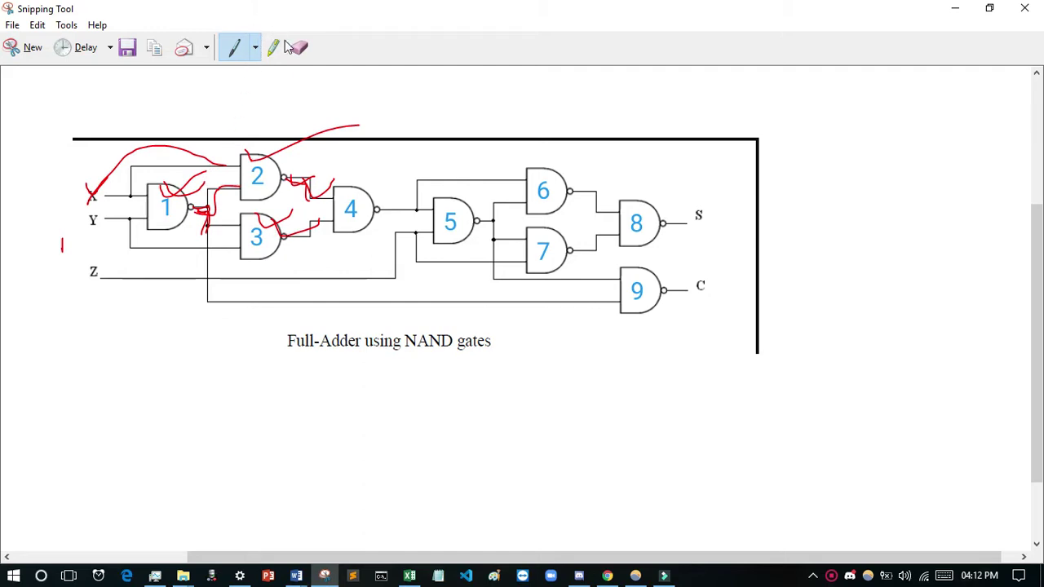
- Erase some of the pen marks around gates 1 to 3 and trace gate 1's output and input Y into gate 3
{"action": "left_click", "coordinate": [298, 48]}
{"action": "mouse_move", "coordinate": [249, 122]}
{"action": "left_mouse_down"}
{"action": "mouse_move", "coordinate": [278, 227]}
{"action": "mouse_move", "coordinate": [189, 251]}
{"action": "left_mouse_up"}
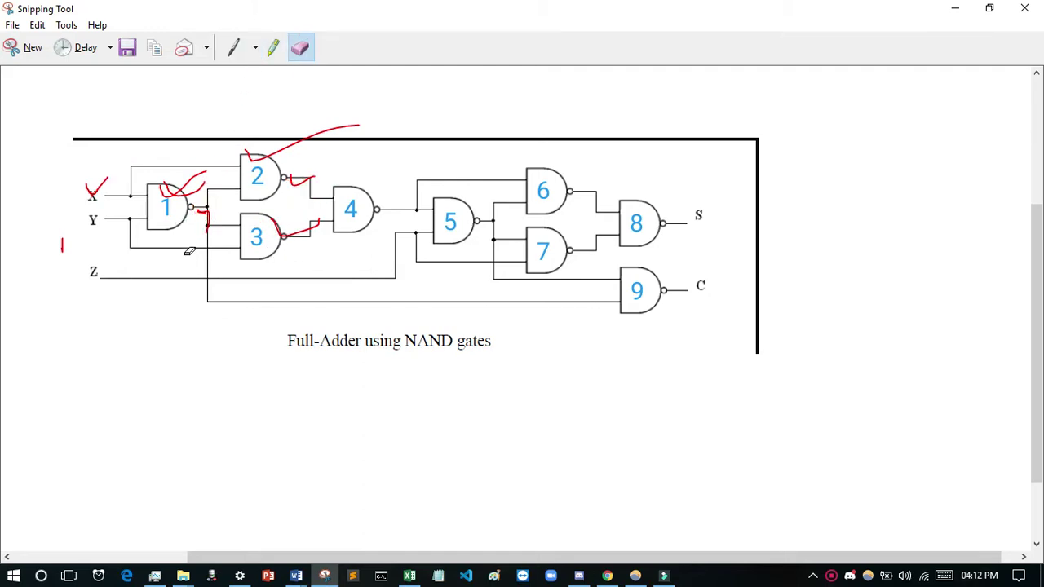
{"action": "left_click", "coordinate": [234, 47]}
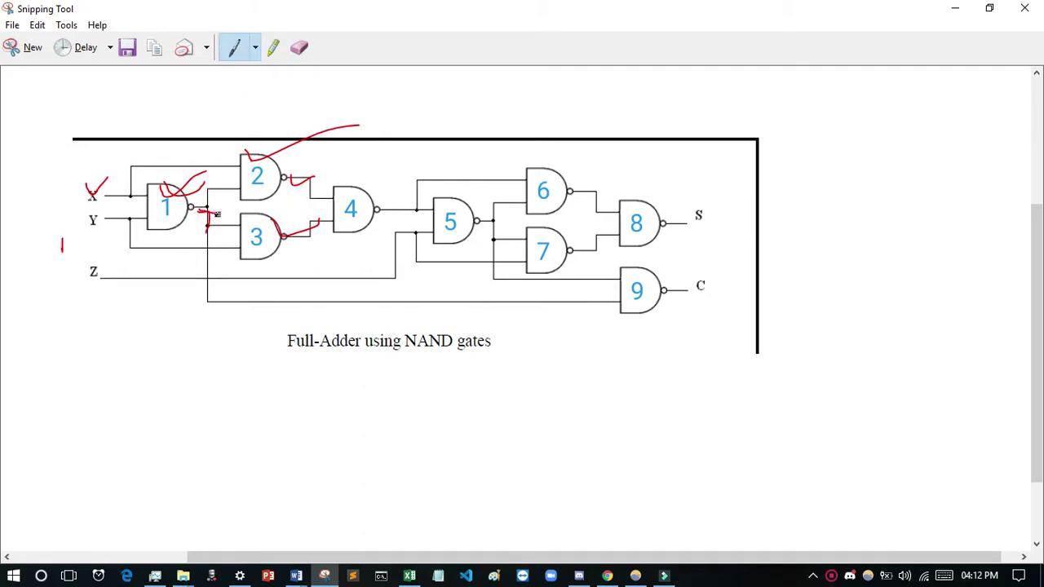
{"action": "mouse_move", "coordinate": [244, 260]}
{"action": "left_mouse_down"}
{"action": "mouse_move", "coordinate": [139, 244]}
{"action": "mouse_move", "coordinate": [121, 220]}
{"action": "left_mouse_up"}
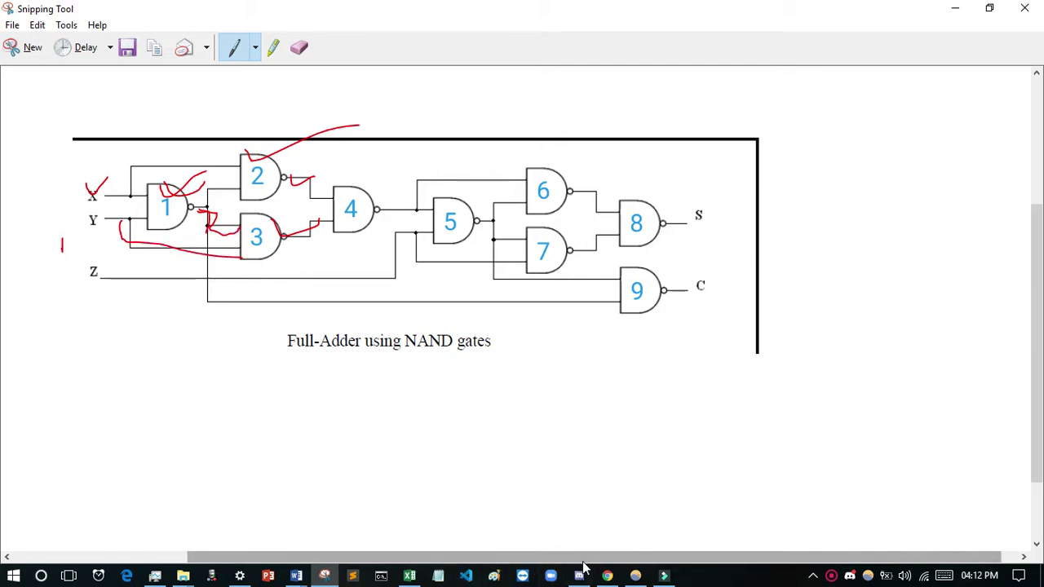
- Switch to the DeldSim trainer kit and wire the first 74LS00's pin 3 to pin 19 and pin 18 to input B
{"action": "left_click", "coordinate": [608, 575]}
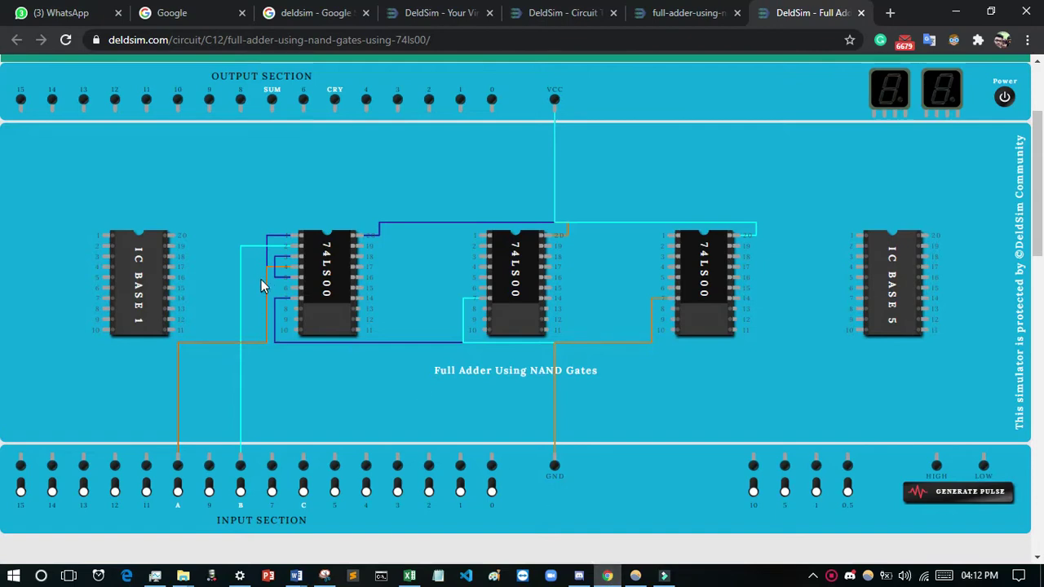
{"action": "left_click", "coordinate": [287, 248]}
{"action": "left_click", "coordinate": [366, 244]}
{"action": "left_click", "coordinate": [241, 465]}
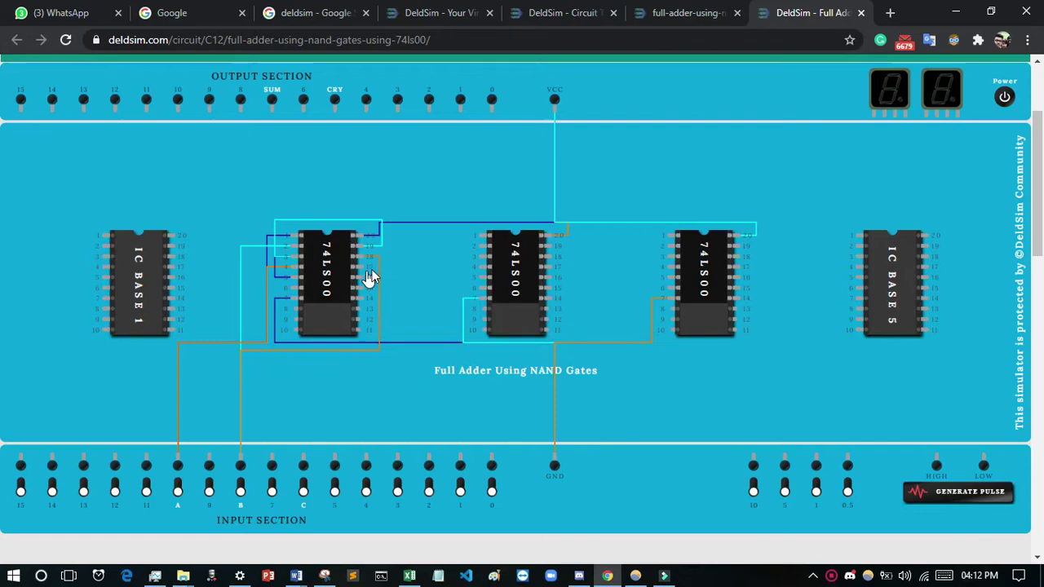
- Return to the diagram in Snipping Tool, tick gate 4, and trace the outputs of gates 2 and 3 toward it
{"action": "left_click", "coordinate": [324, 575]}
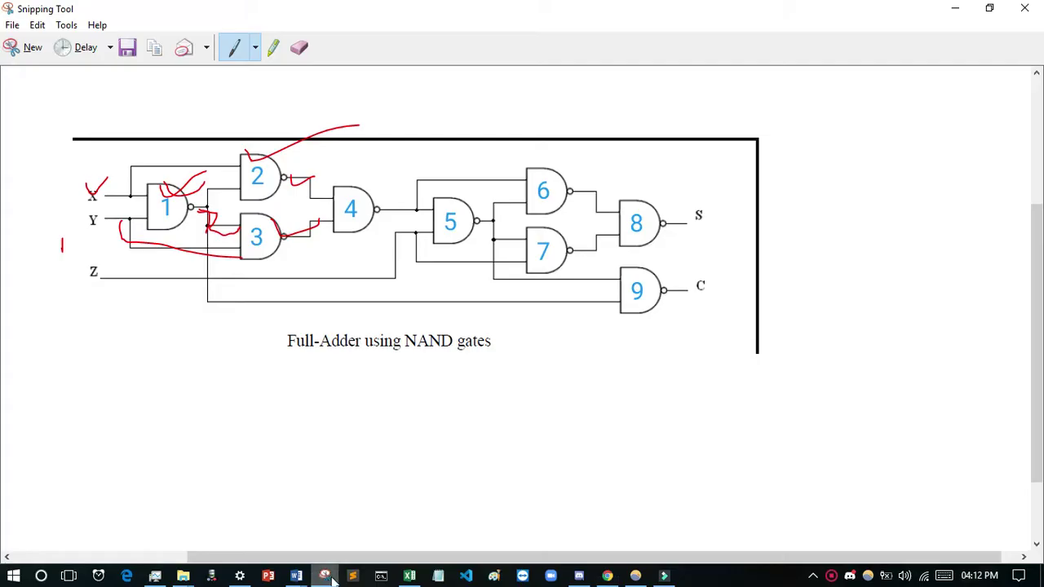
{"action": "left_click_drag", "start_coordinate": [295, 243], "coordinate": [316, 236]}
{"action": "left_click_drag", "start_coordinate": [341, 180], "coordinate": [390, 154]}
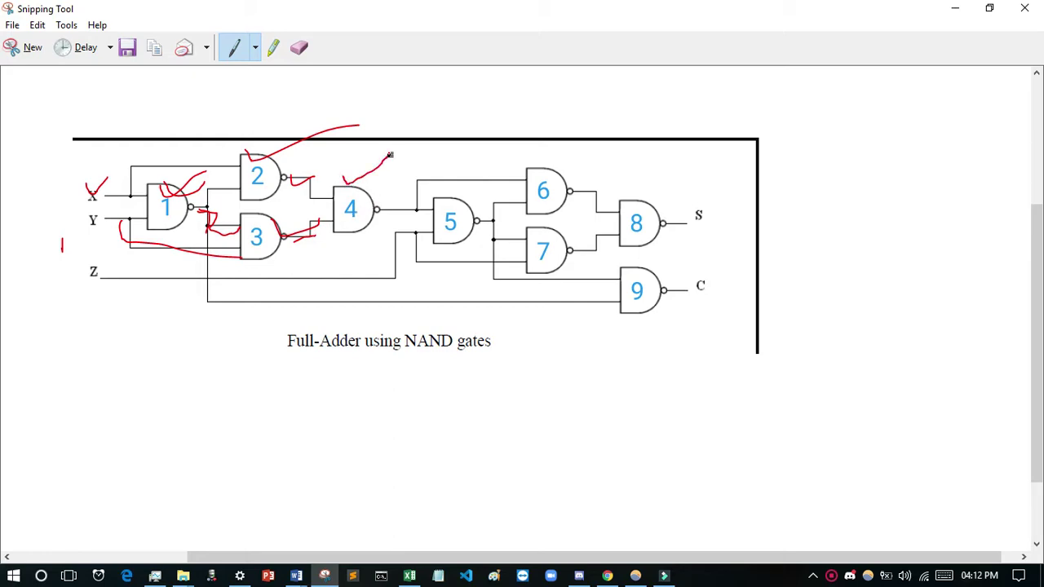
{"action": "mouse_move", "coordinate": [283, 179]}
{"action": "left_mouse_down"}
{"action": "mouse_move", "coordinate": [315, 179]}
{"action": "mouse_move", "coordinate": [319, 200]}
{"action": "left_mouse_up"}
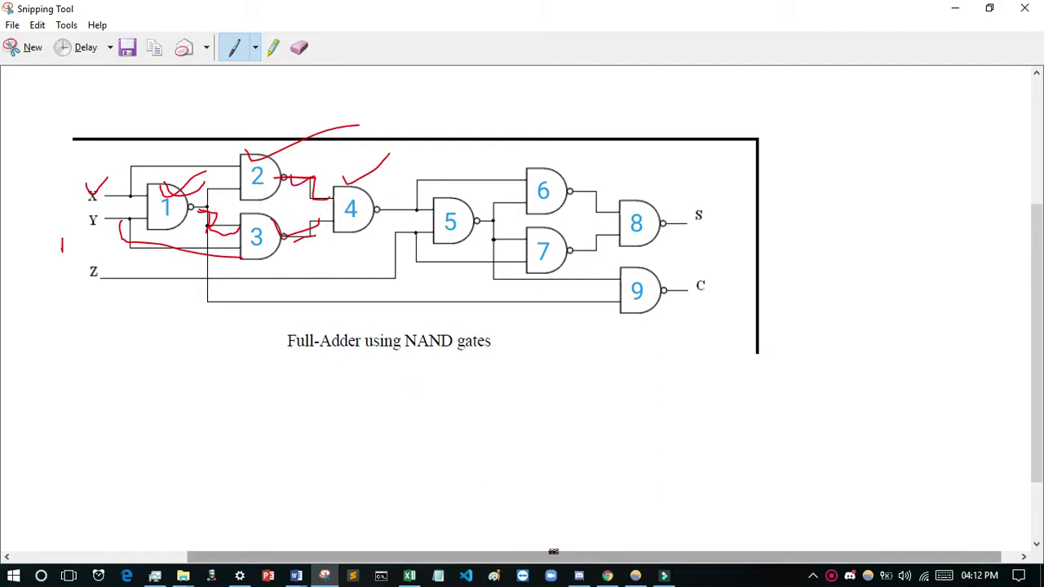
- Switch to the DeldSim trainer kit and wire the first 74LS00's pin 6 to pin 16 and pin 17 to pin 15
{"action": "left_click", "coordinate": [608, 576]}
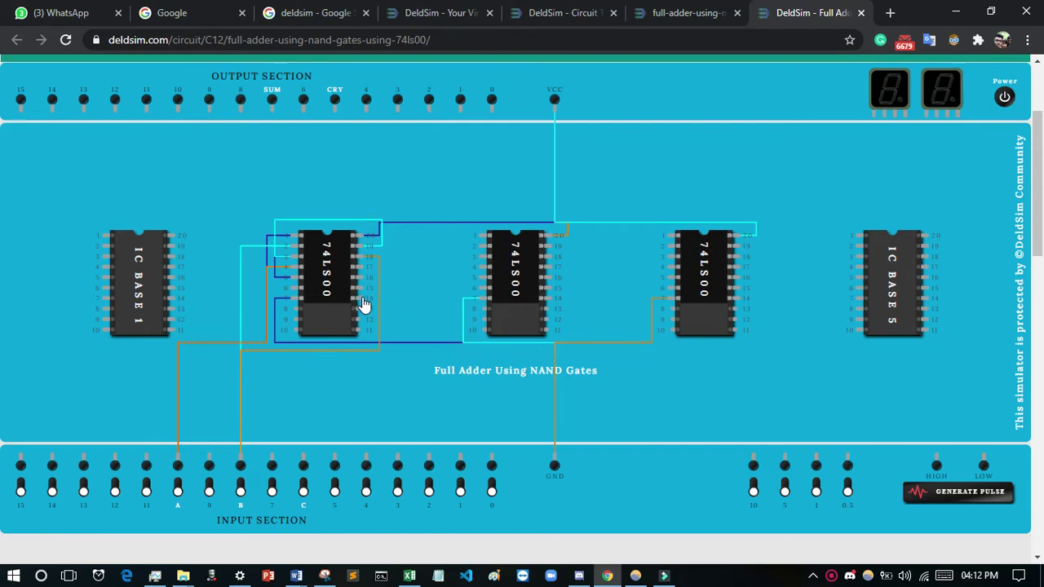
{"action": "left_click", "coordinate": [325, 576]}
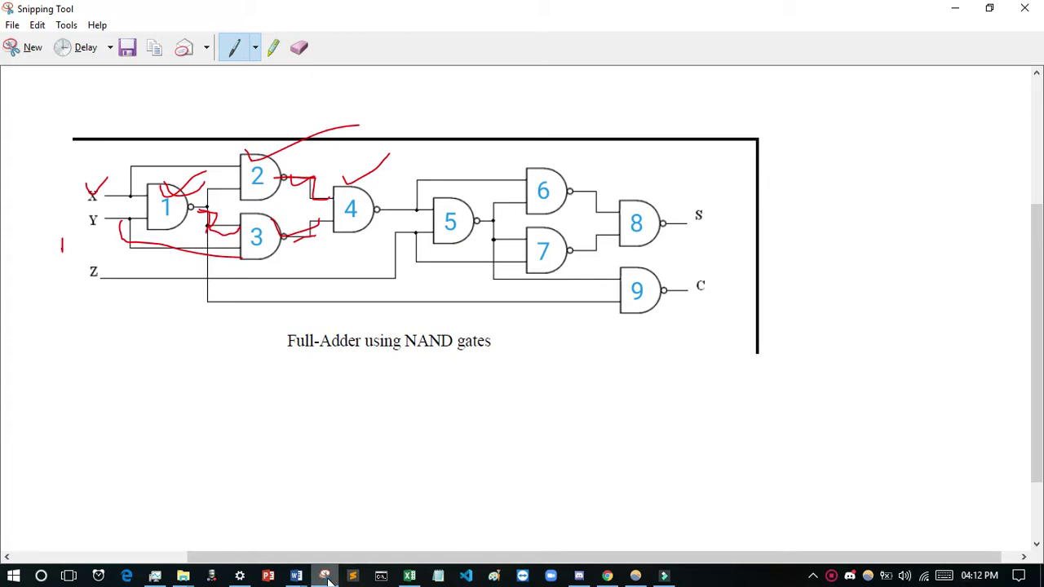
{"action": "left_click", "coordinate": [325, 576]}
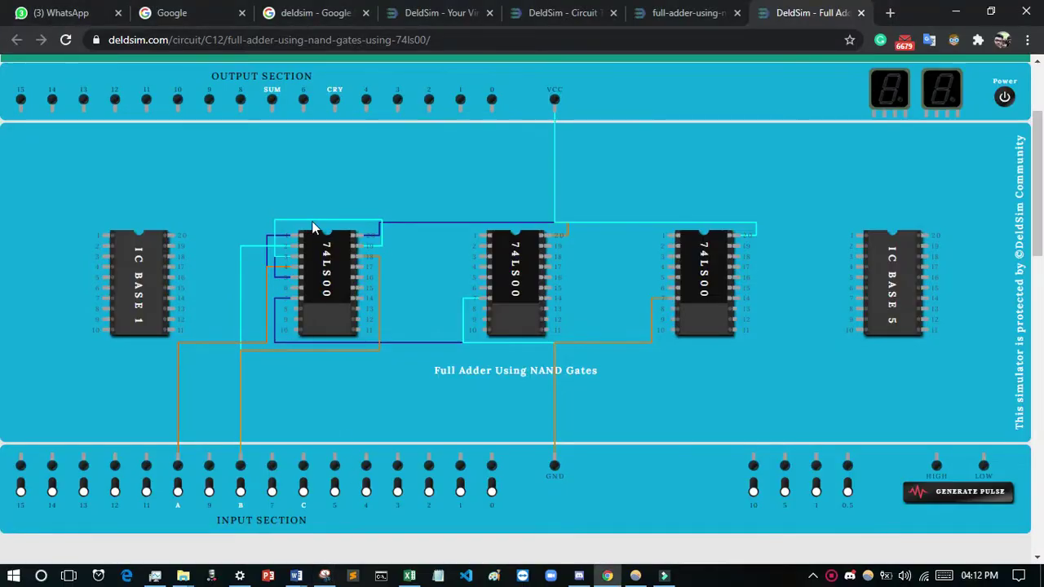
{"action": "mouse_move", "coordinate": [294, 294]}
{"action": "left_mouse_down"}
{"action": "mouse_move", "coordinate": [285, 296]}
{"action": "mouse_move", "coordinate": [411, 297]}
{"action": "mouse_move", "coordinate": [374, 274]}
{"action": "mouse_move", "coordinate": [364, 280]}
{"action": "left_mouse_up"}
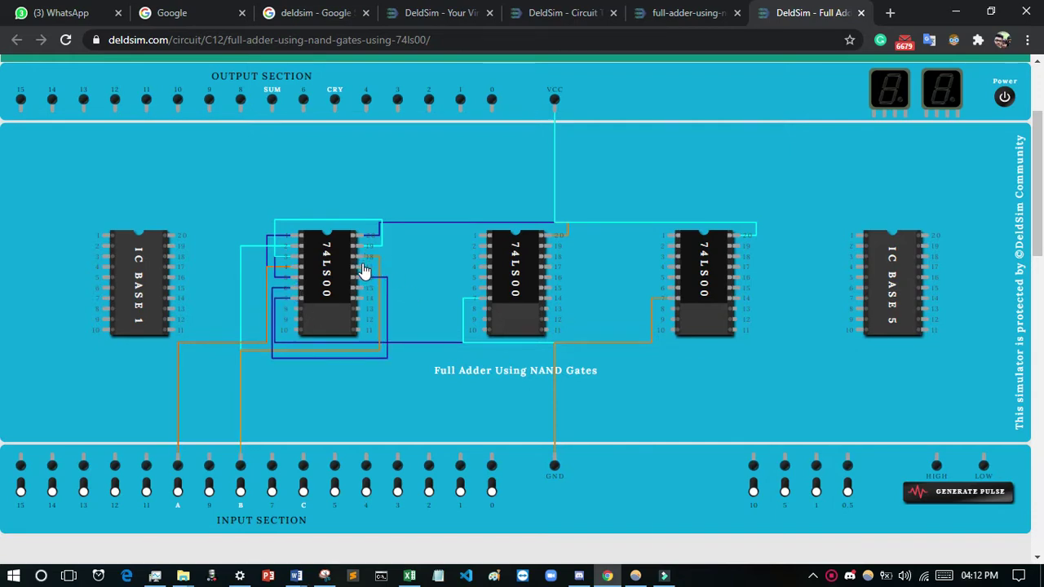
{"action": "left_click_drag", "start_coordinate": [374, 300], "coordinate": [364, 278]}
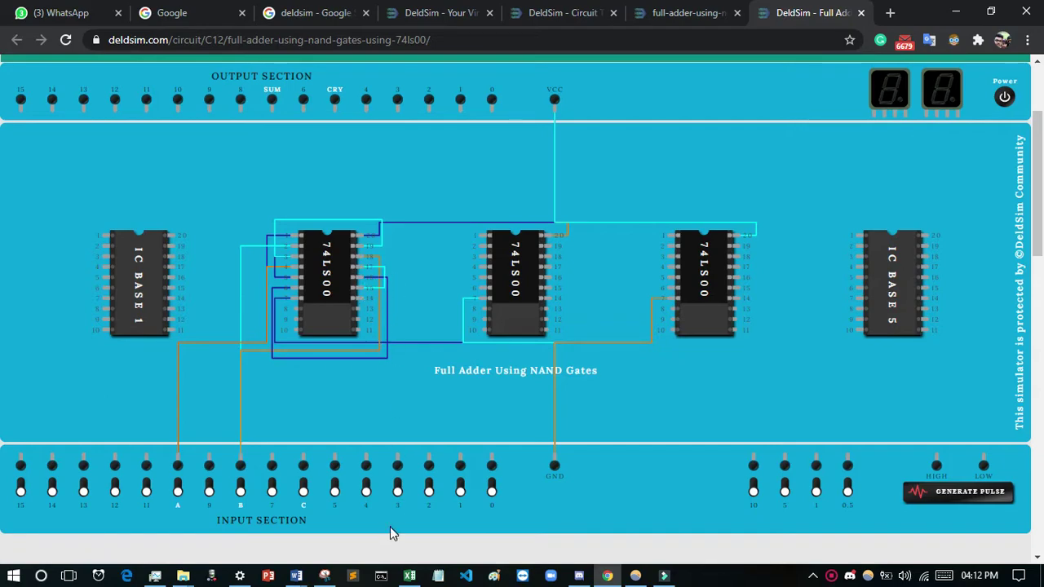
- On the Snipping Tool diagram, trace gate 4's output into gate 5, then circle and tick gate 5
{"action": "left_click", "coordinate": [324, 575]}
{"action": "left_click_drag", "start_coordinate": [366, 219], "coordinate": [420, 170]}
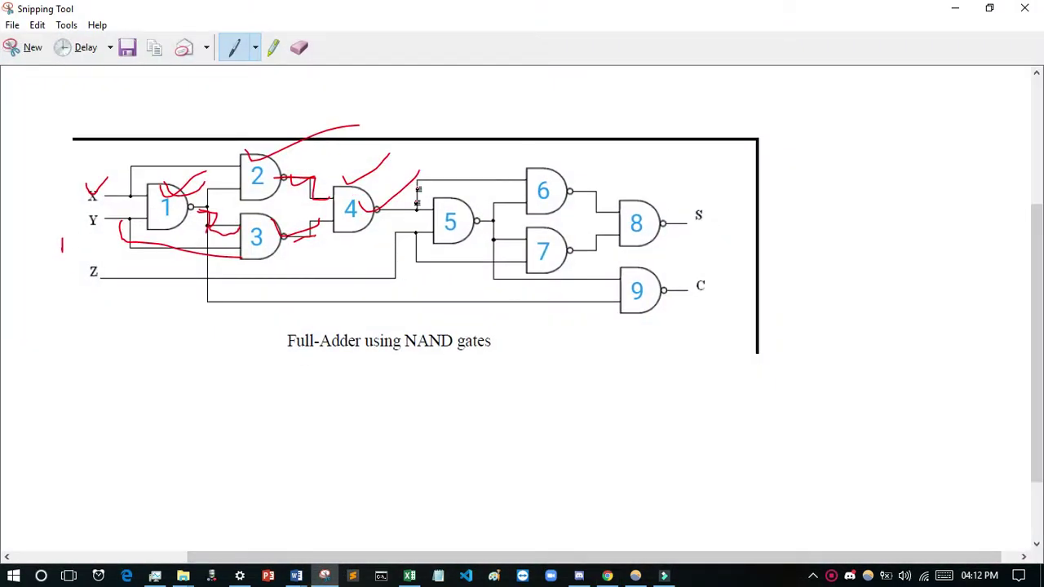
{"action": "mouse_move", "coordinate": [435, 198]}
{"action": "left_mouse_down"}
{"action": "mouse_move", "coordinate": [442, 243]}
{"action": "mouse_move", "coordinate": [479, 222]}
{"action": "mouse_move", "coordinate": [479, 206]}
{"action": "mouse_move", "coordinate": [438, 201]}
{"action": "left_mouse_up"}
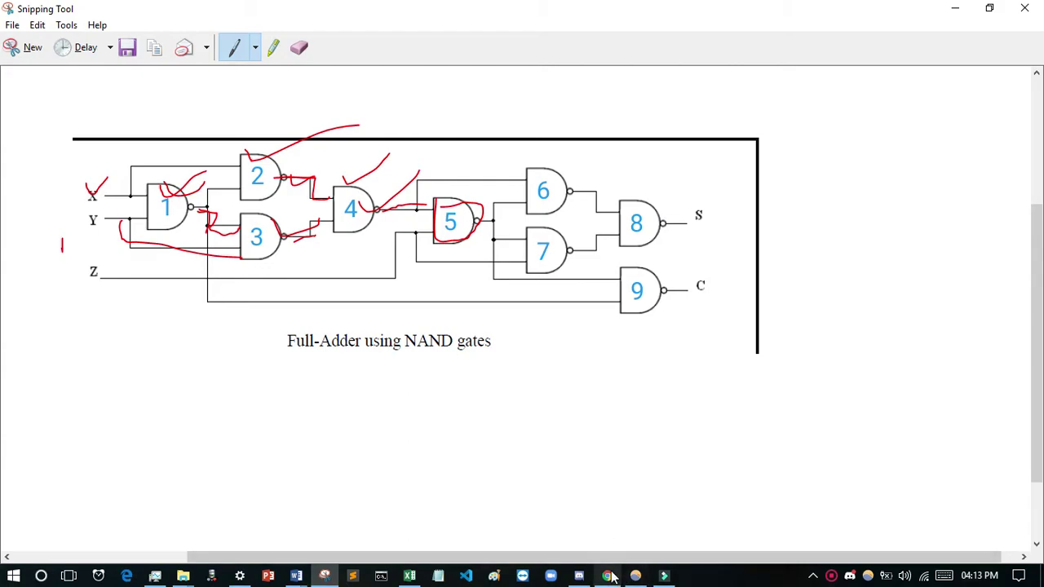
{"action": "left_click_drag", "start_coordinate": [441, 188], "coordinate": [471, 167]}
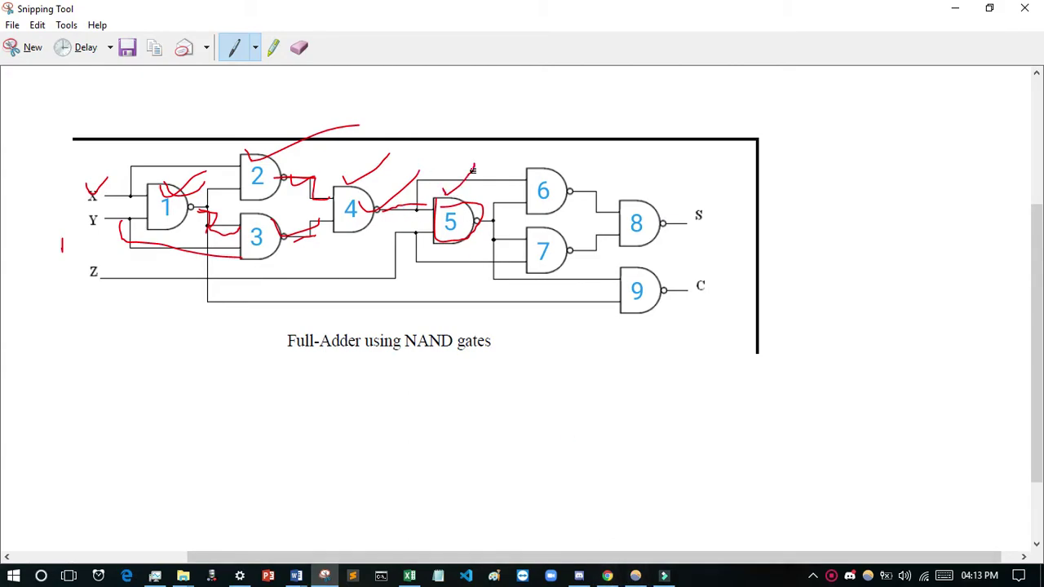
{"action": "left_click", "coordinate": [588, 577]}
{"action": "left_click", "coordinate": [586, 577]}
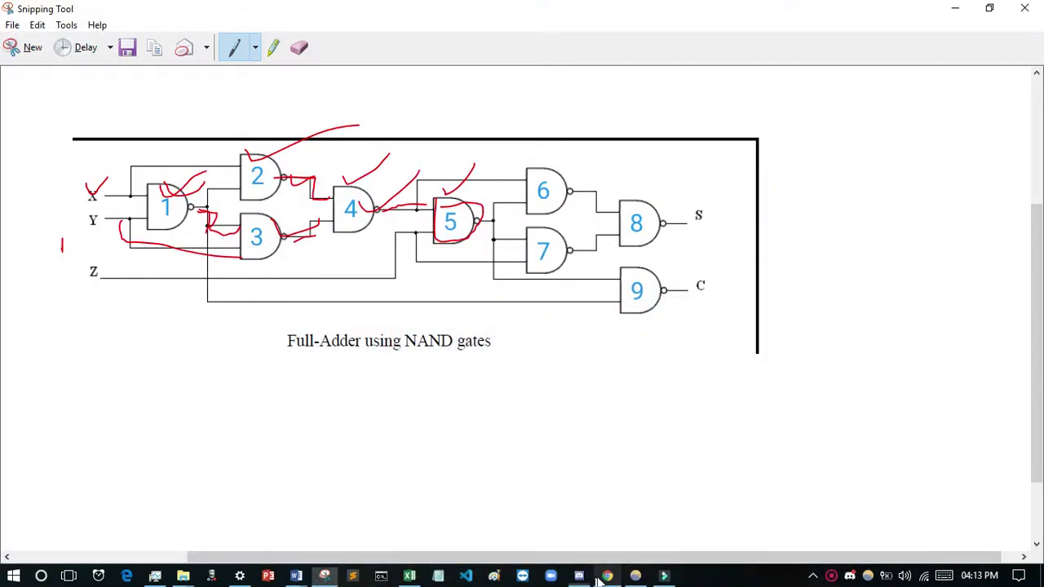
{"action": "left_click", "coordinate": [607, 576]}
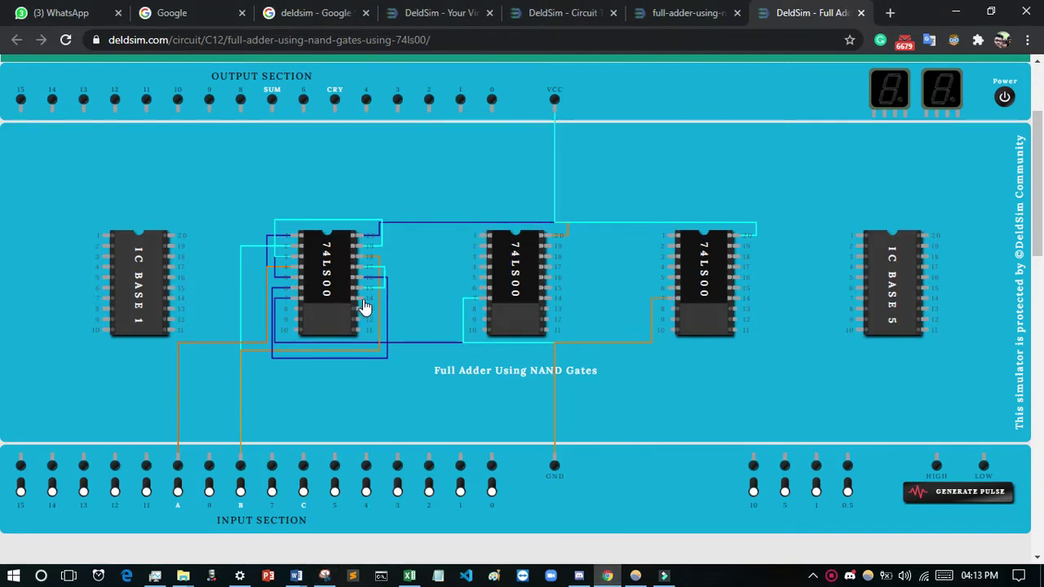
{"action": "left_click", "coordinate": [325, 576]}
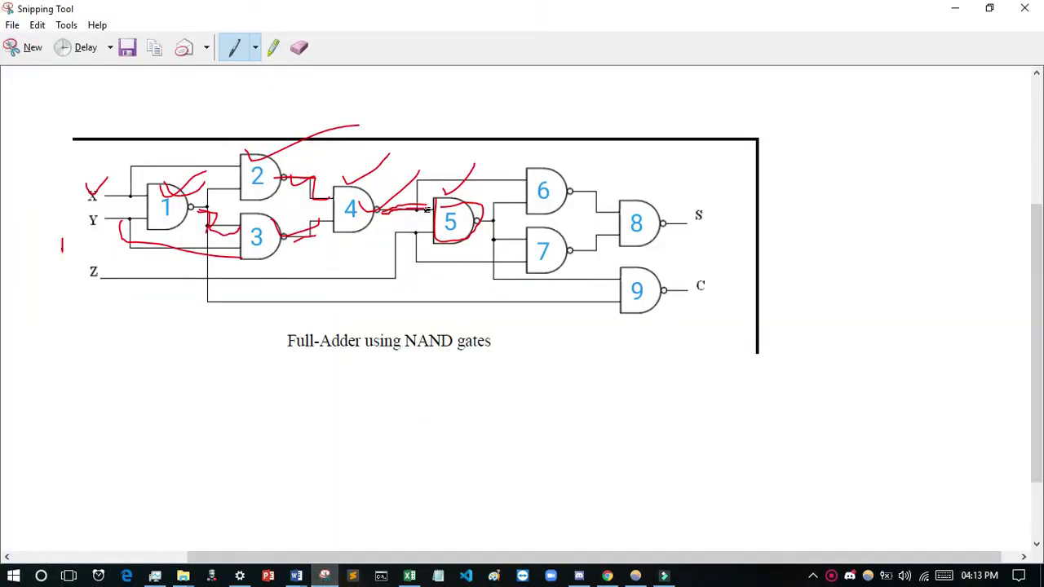
- Erase the circle on gate 5 and the tick above gate 4, and wire the first 74LS00's pin 14 to the second's pin 1 in DeldSim
{"action": "left_click", "coordinate": [299, 47]}
{"action": "left_click", "coordinate": [432, 238]}
{"action": "left_click", "coordinate": [390, 155]}
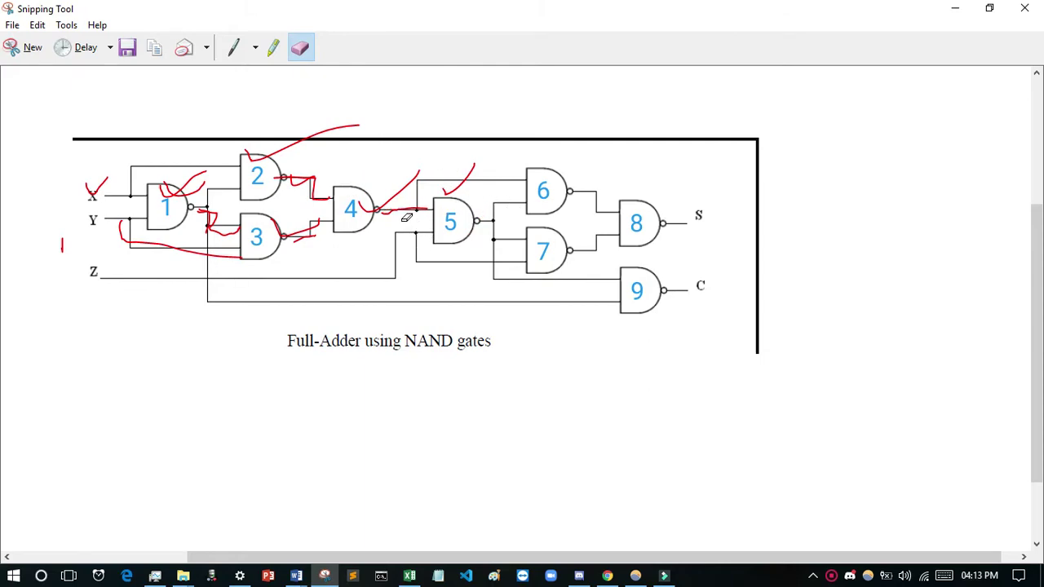
{"action": "left_click", "coordinate": [234, 47]}
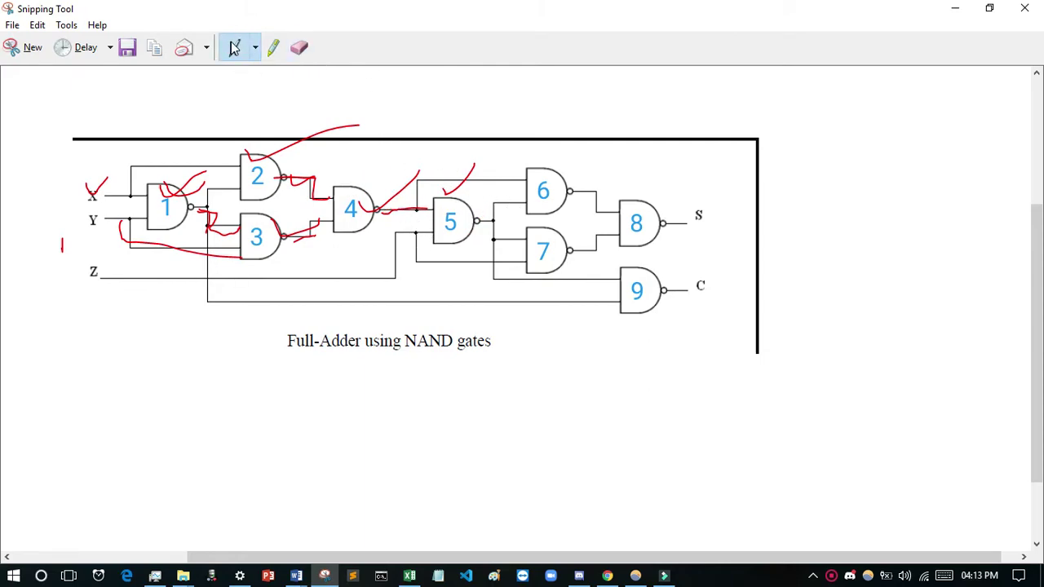
{"action": "left_click", "coordinate": [607, 576]}
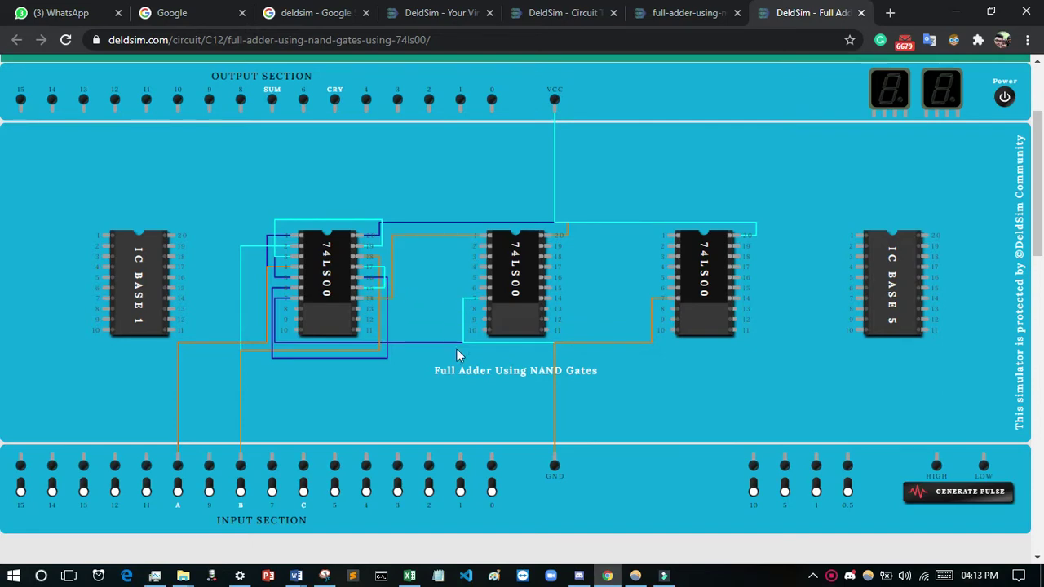
- Return to the diagram in Snipping Tool and trace gate 5's lower input line back to input Z
{"action": "left_click", "coordinate": [327, 577]}
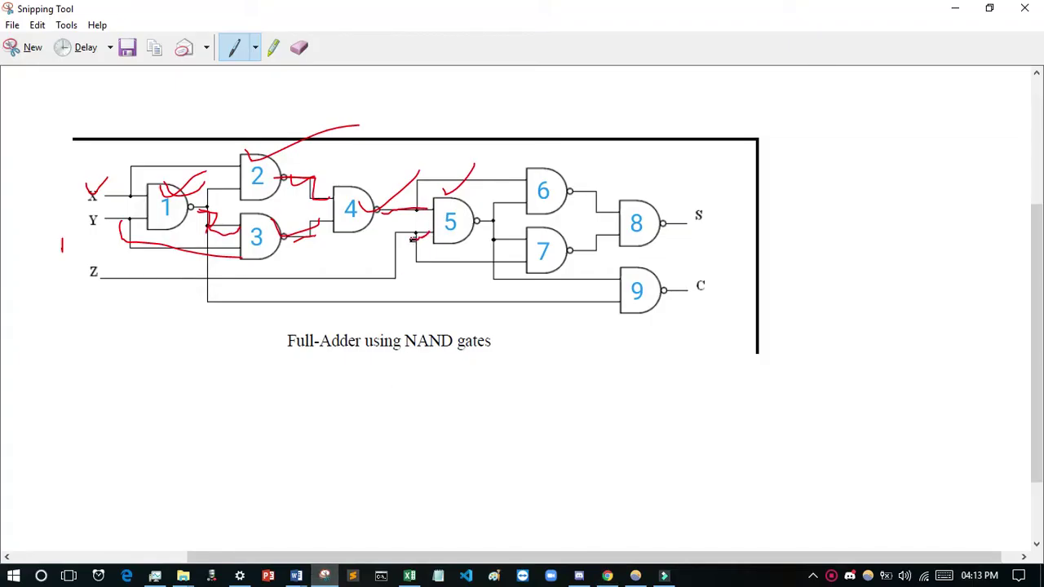
{"action": "mouse_move", "coordinate": [375, 280]}
{"action": "left_mouse_down"}
{"action": "mouse_move", "coordinate": [282, 278]}
{"action": "mouse_move", "coordinate": [102, 311]}
{"action": "mouse_move", "coordinate": [67, 300]}
{"action": "left_mouse_up"}
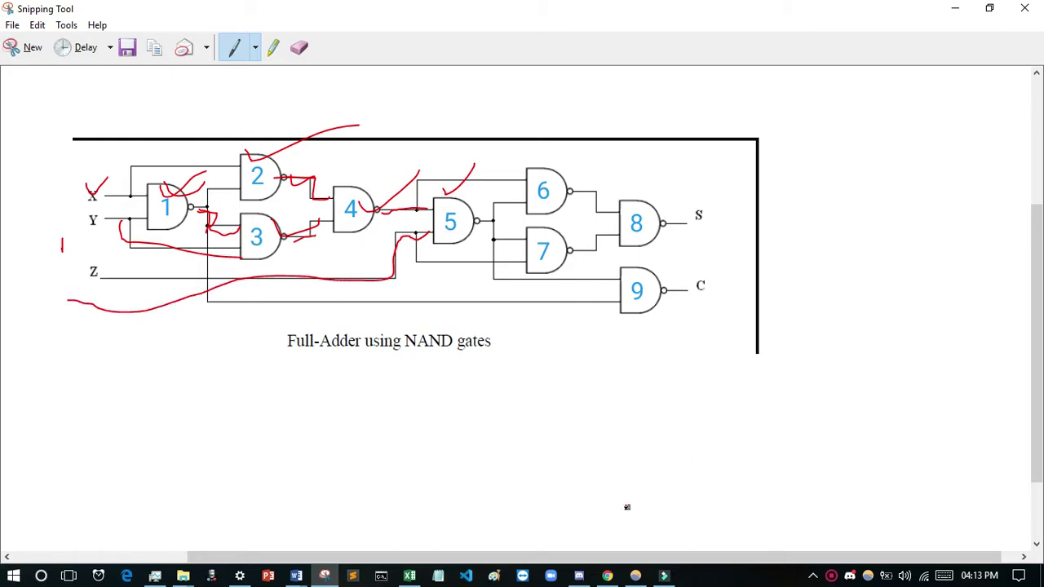
- Wire the second 74LS00's pin 2 to input C in DeldSim, and tick gate 5 on the Snipping Tool diagram
{"action": "left_click", "coordinate": [608, 576]}
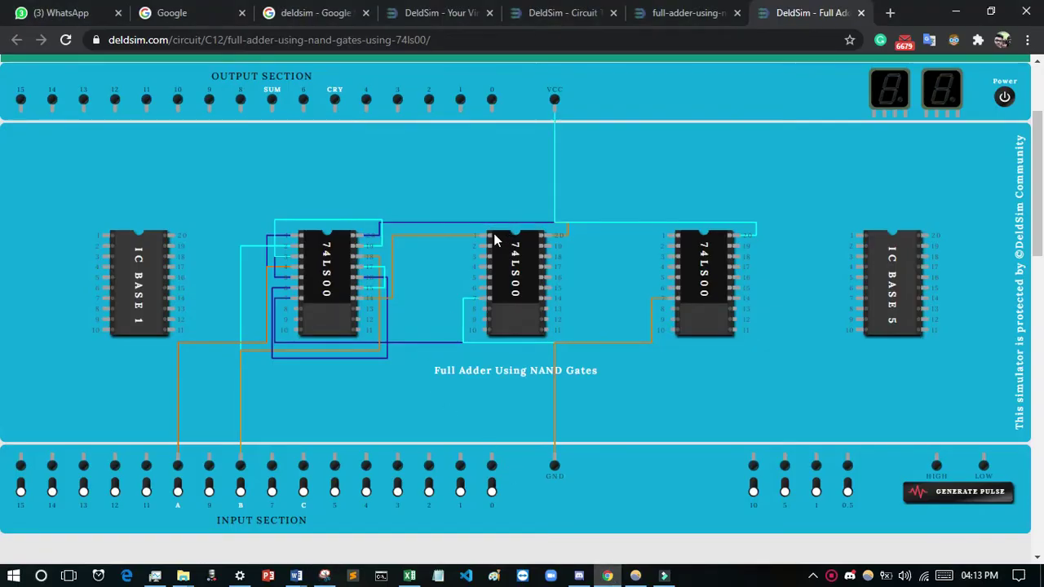
{"action": "mouse_move", "coordinate": [481, 249]}
{"action": "left_mouse_down"}
{"action": "mouse_move", "coordinate": [320, 474]}
{"action": "mouse_move", "coordinate": [305, 467]}
{"action": "left_mouse_up"}
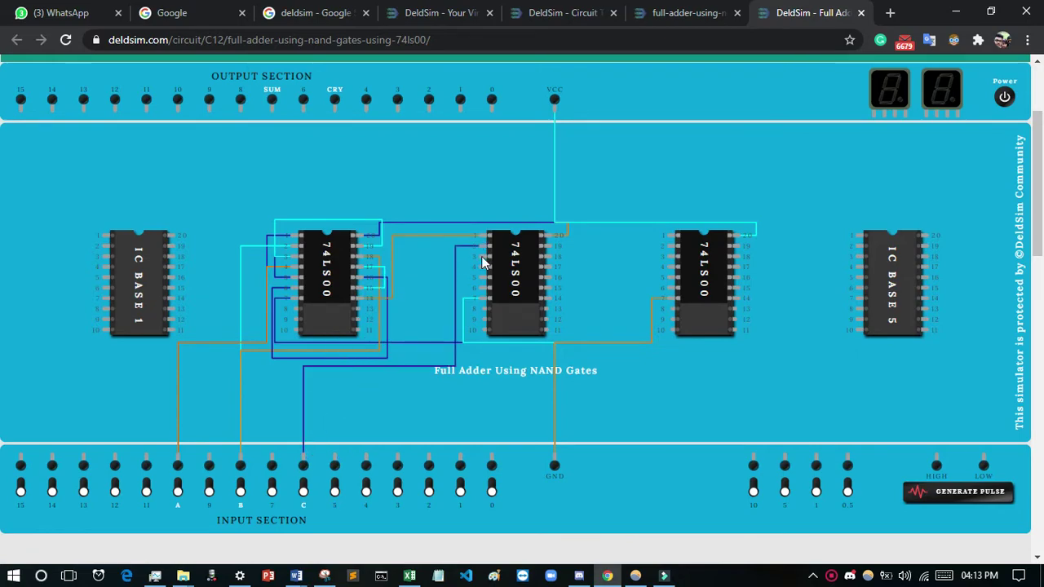
{"action": "left_click", "coordinate": [324, 576]}
{"action": "mouse_move", "coordinate": [432, 194]}
{"action": "left_mouse_down"}
{"action": "mouse_move", "coordinate": [485, 151]}
{"action": "mouse_move", "coordinate": [452, 202]}
{"action": "left_mouse_up"}
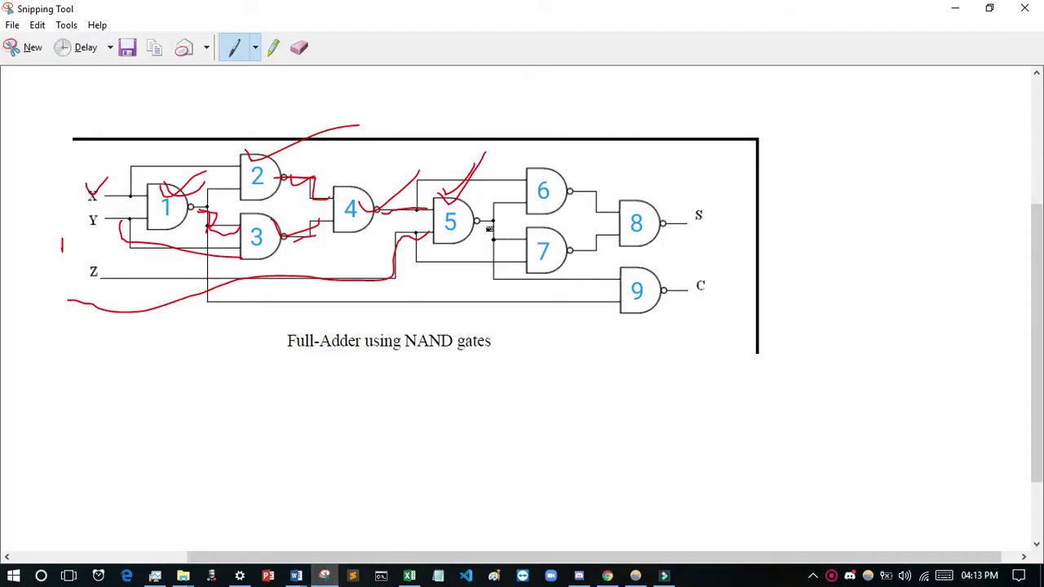
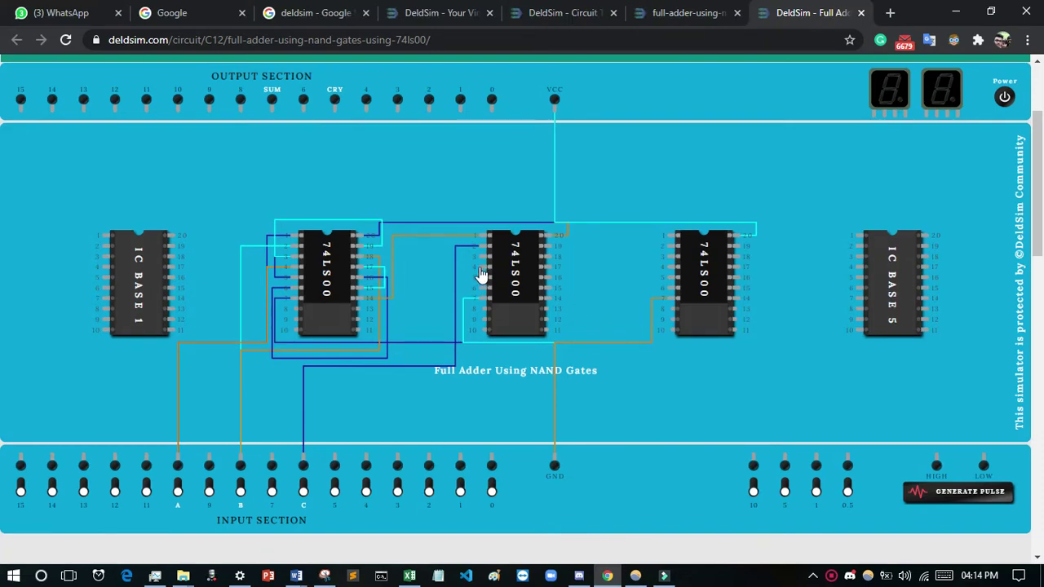
{"action": "left_click", "coordinate": [324, 576]}
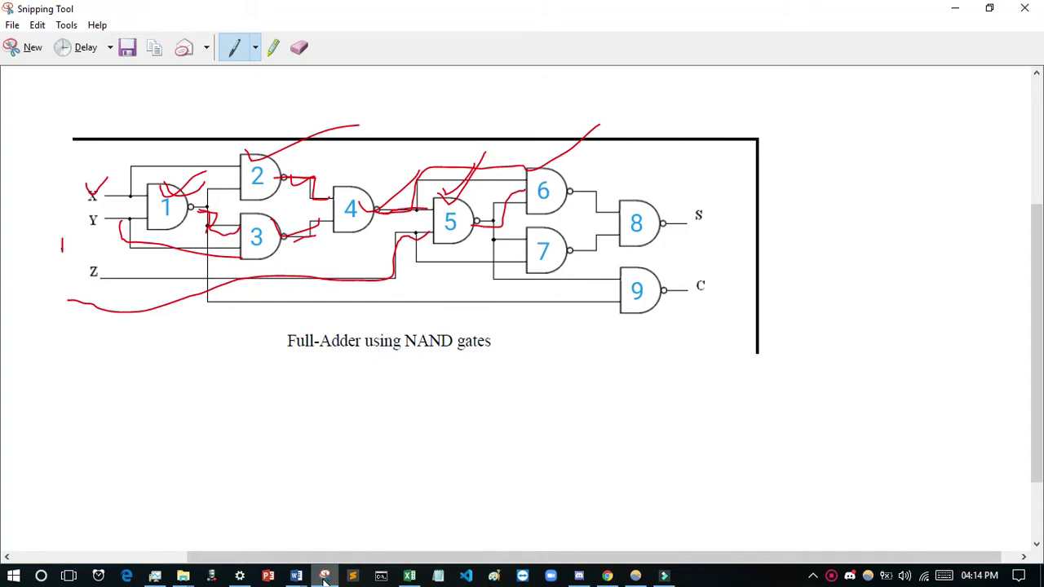
{"action": "left_click", "coordinate": [325, 575]}
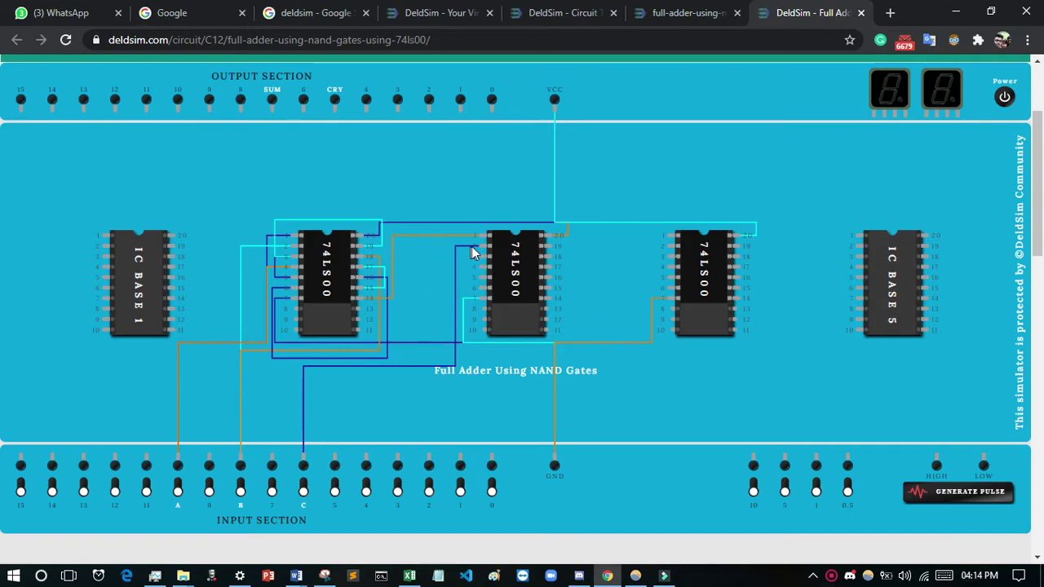
{"action": "left_click", "coordinate": [335, 577]}
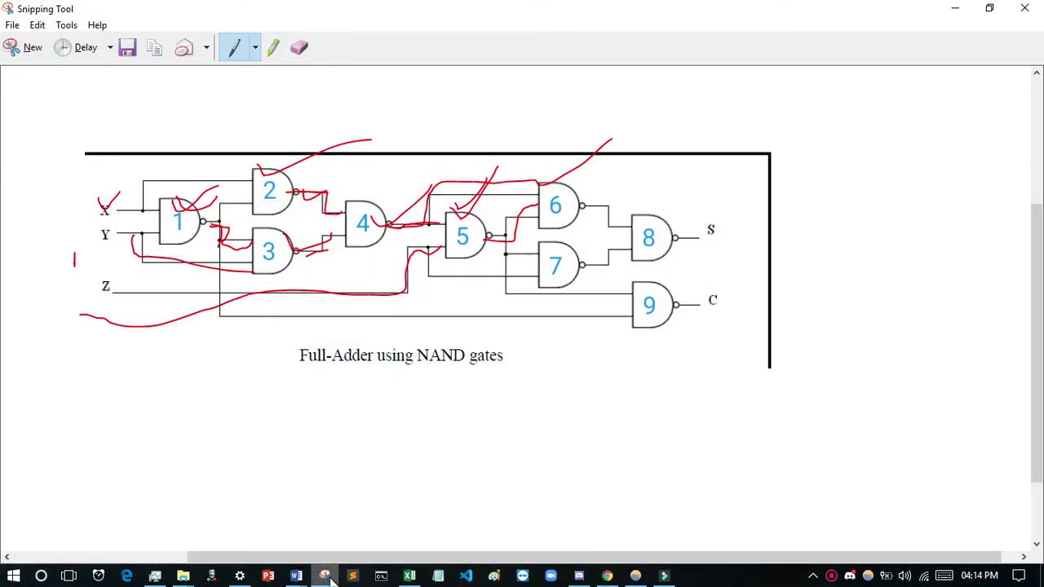
{"action": "left_click", "coordinate": [326, 577]}
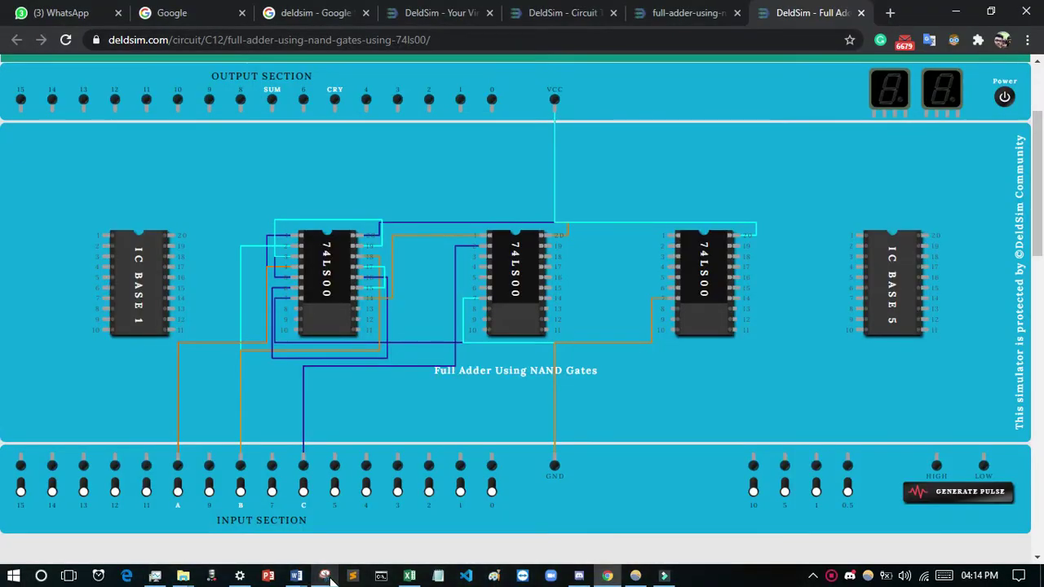
{"action": "right_click", "coordinate": [832, 576]}
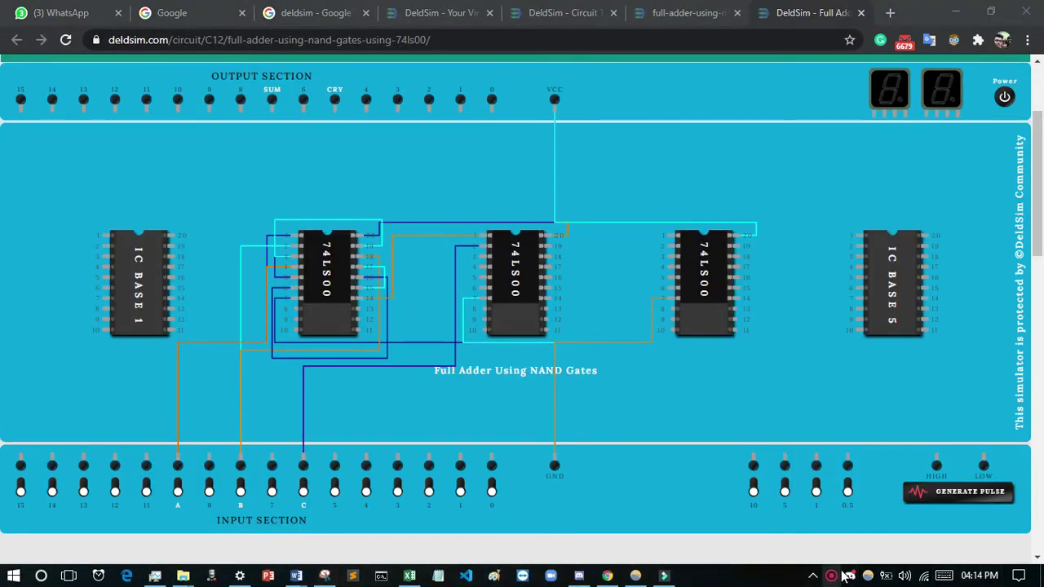
{"action": "left_click", "coordinate": [880, 564]}
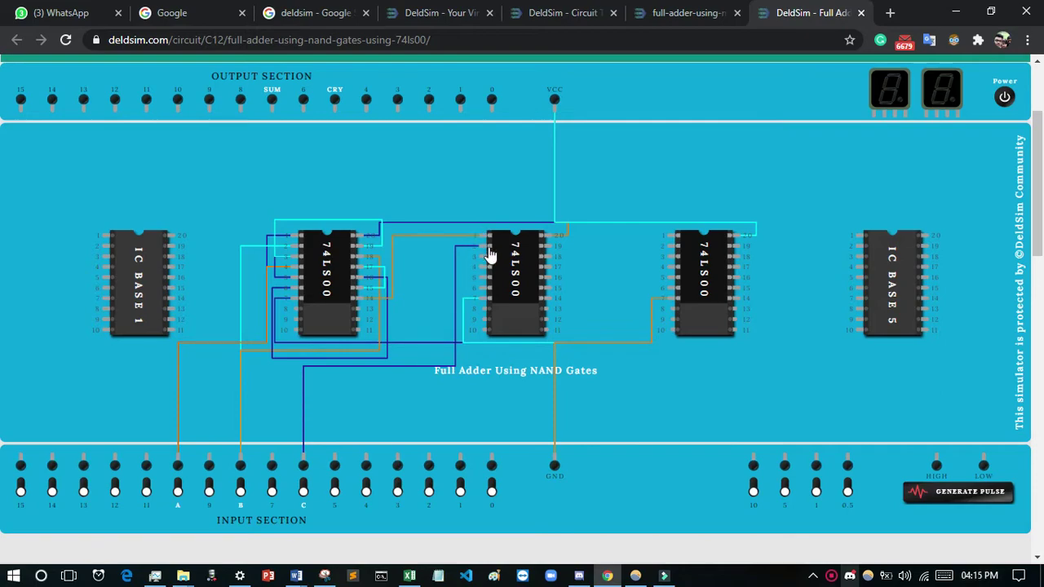
- On the Snipping Tool diagram, erase old traces around gates 4 and 5 and redraw the lines from both outputs into gate 6
{"action": "left_click", "coordinate": [324, 576]}
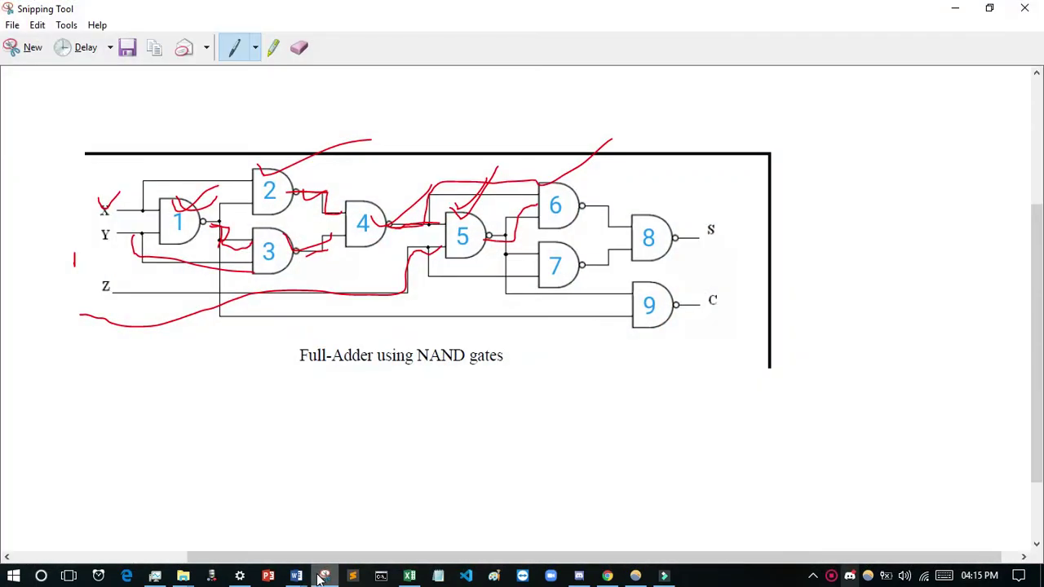
{"action": "mouse_move", "coordinate": [388, 218]}
{"action": "left_mouse_down"}
{"action": "mouse_move", "coordinate": [419, 219]}
{"action": "mouse_move", "coordinate": [438, 175]}
{"action": "mouse_move", "coordinate": [520, 171]}
{"action": "left_mouse_up"}
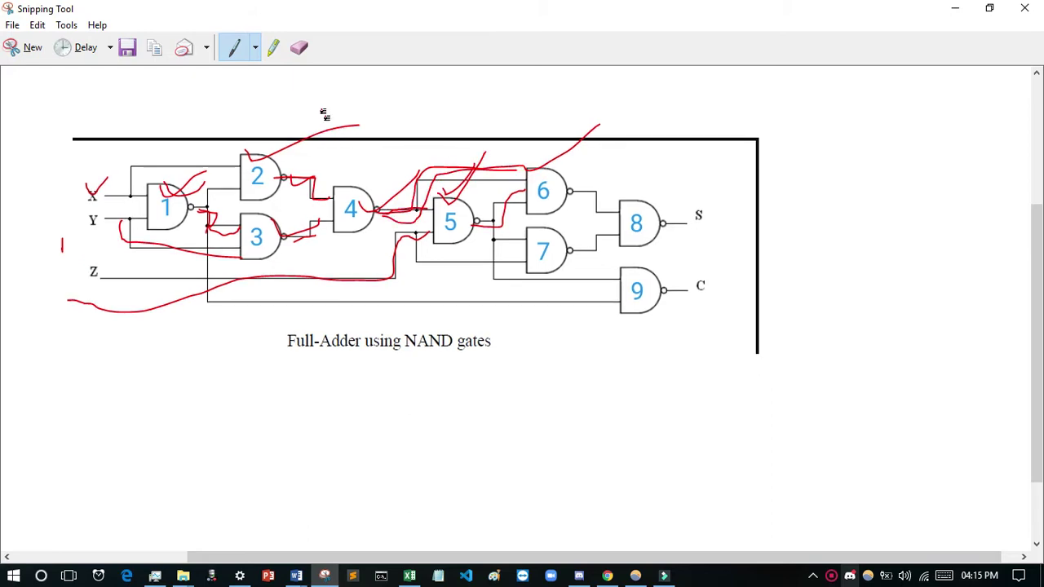
{"action": "left_click", "coordinate": [299, 47]}
{"action": "mouse_move", "coordinate": [504, 373]}
{"action": "left_mouse_down"}
{"action": "mouse_move", "coordinate": [430, 179]}
{"action": "mouse_move", "coordinate": [490, 193]}
{"action": "mouse_move", "coordinate": [515, 134]}
{"action": "mouse_move", "coordinate": [412, 173]}
{"action": "mouse_move", "coordinate": [420, 210]}
{"action": "mouse_move", "coordinate": [407, 215]}
{"action": "mouse_move", "coordinate": [412, 191]}
{"action": "mouse_move", "coordinate": [462, 175]}
{"action": "mouse_move", "coordinate": [539, 188]}
{"action": "mouse_move", "coordinate": [490, 221]}
{"action": "mouse_move", "coordinate": [530, 206]}
{"action": "left_mouse_up"}
{"action": "left_click", "coordinate": [245, 53]}
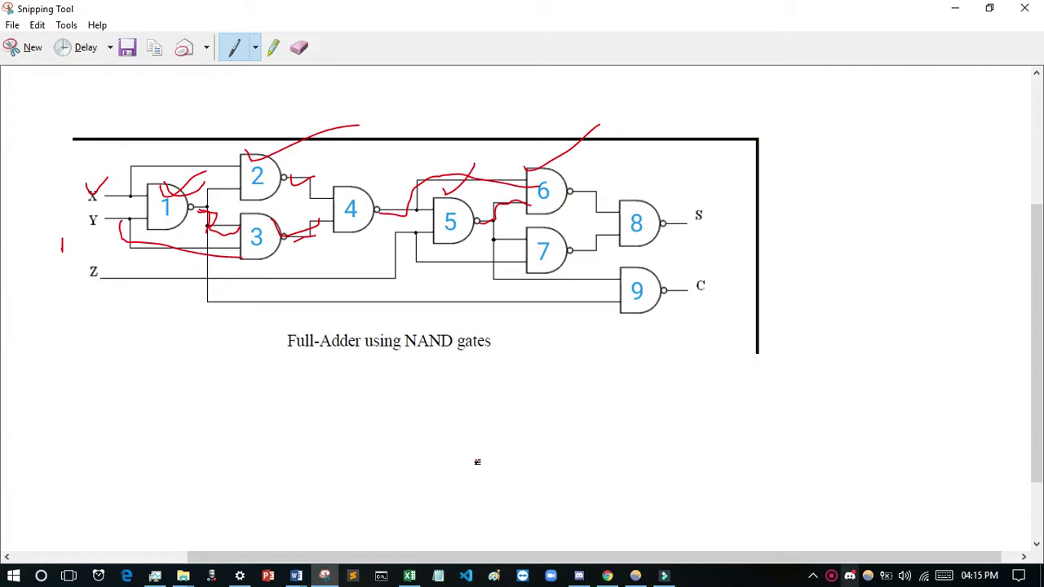
- Return to the DeldSim trainer kit and wire the first 74LS00's pin 14 to the second 74LS00's pin 4
{"action": "left_click", "coordinate": [324, 575]}
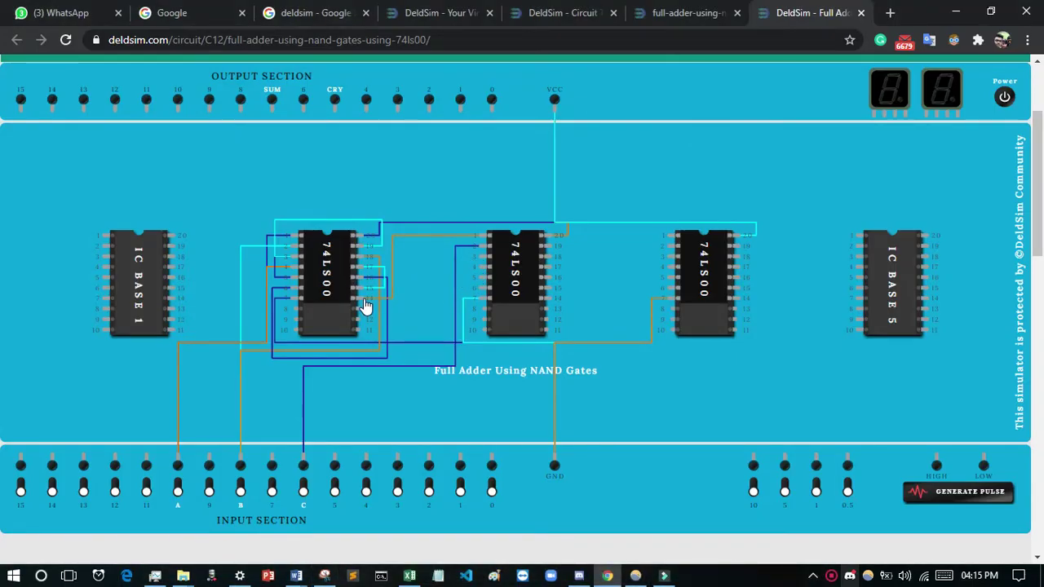
{"action": "left_click_drag", "start_coordinate": [364, 302], "coordinate": [481, 276]}
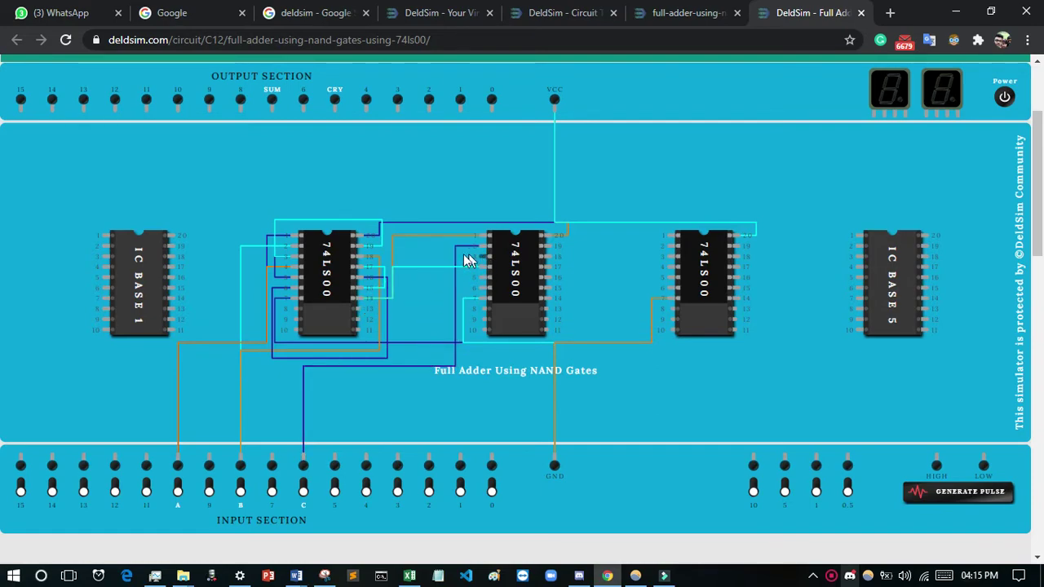